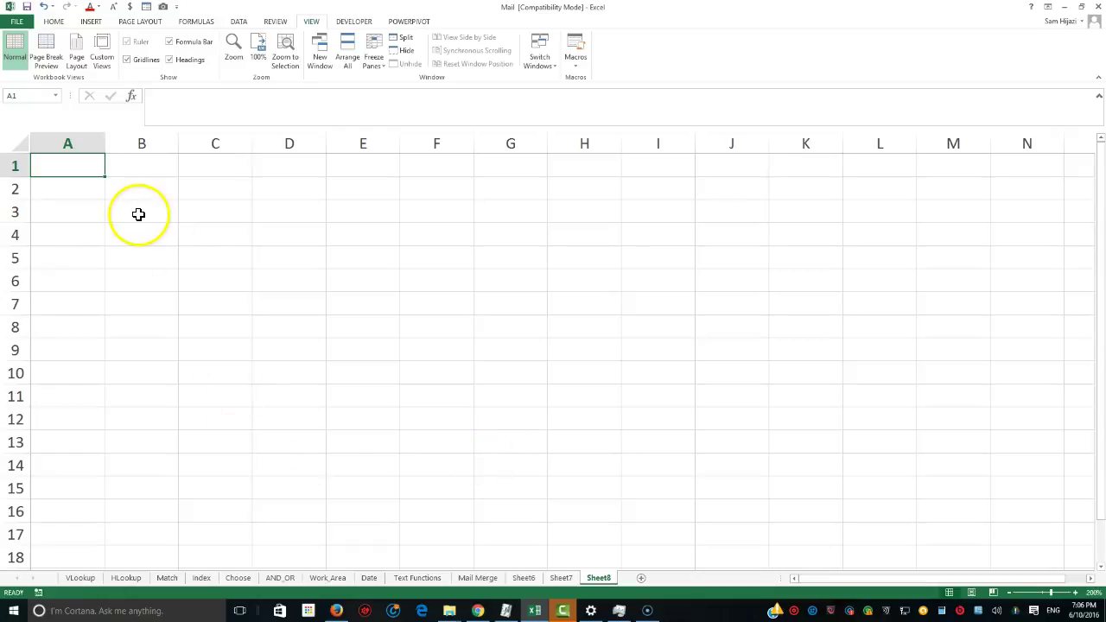
Enter the date 07/06/2010 in cell C3.
{"action": "left_click", "coordinate": [138, 214]}
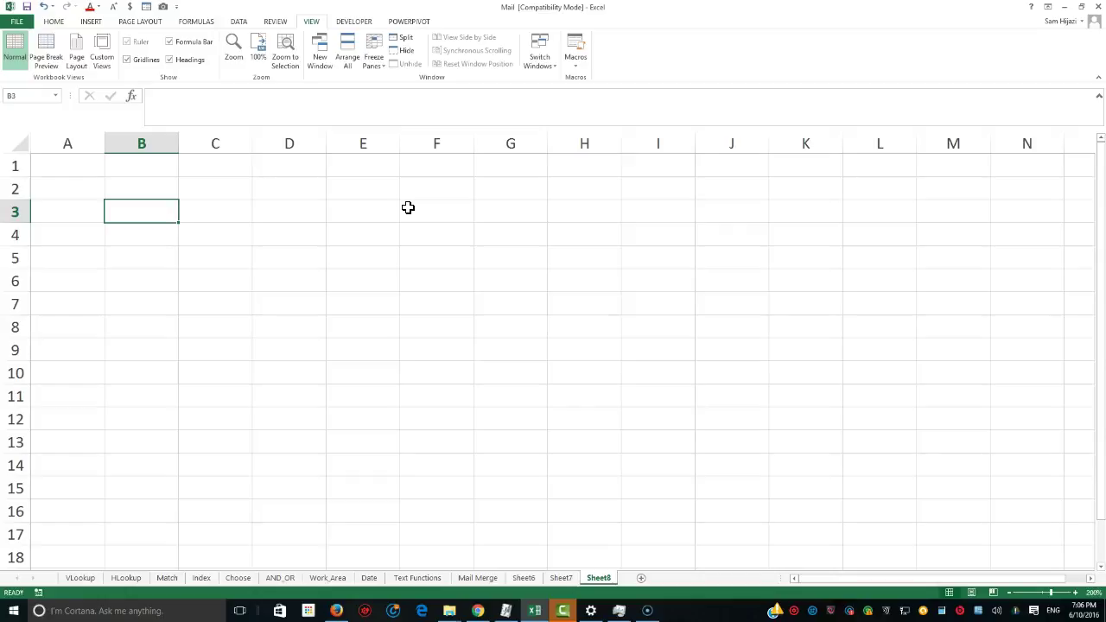
{"action": "left_click", "coordinate": [217, 209]}
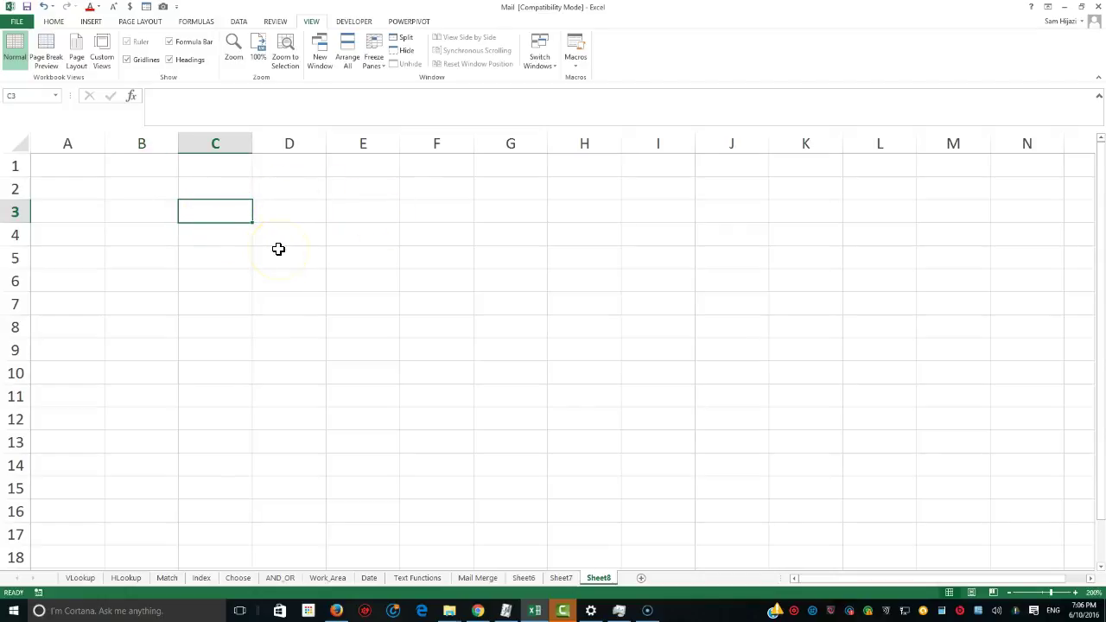
{"action": "type", "text": "07"}
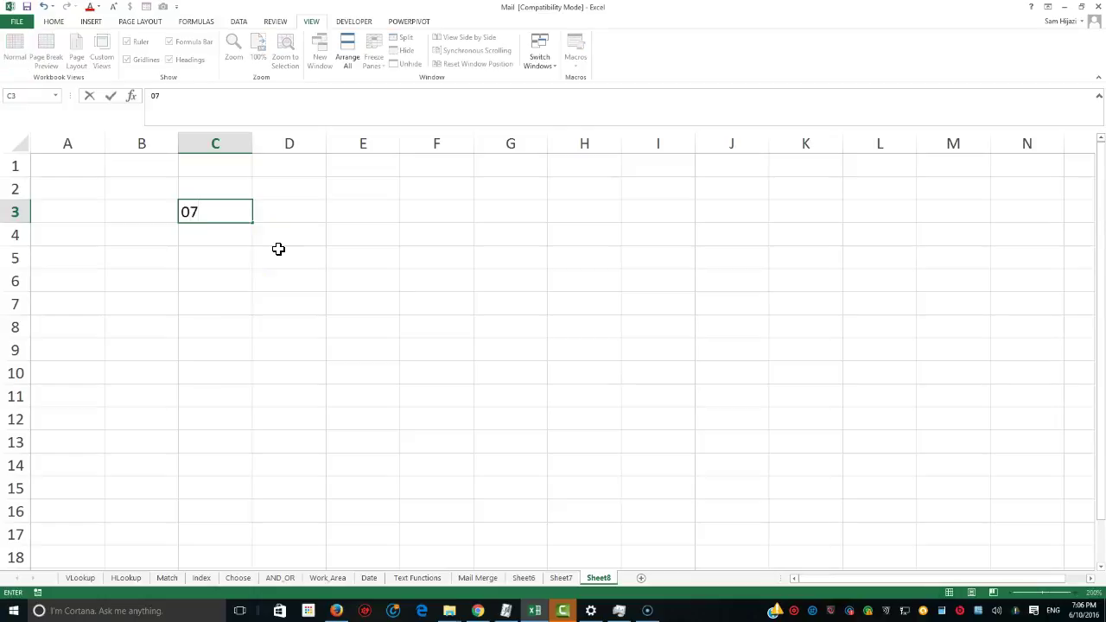
{"action": "type", "text": "/06/201"}
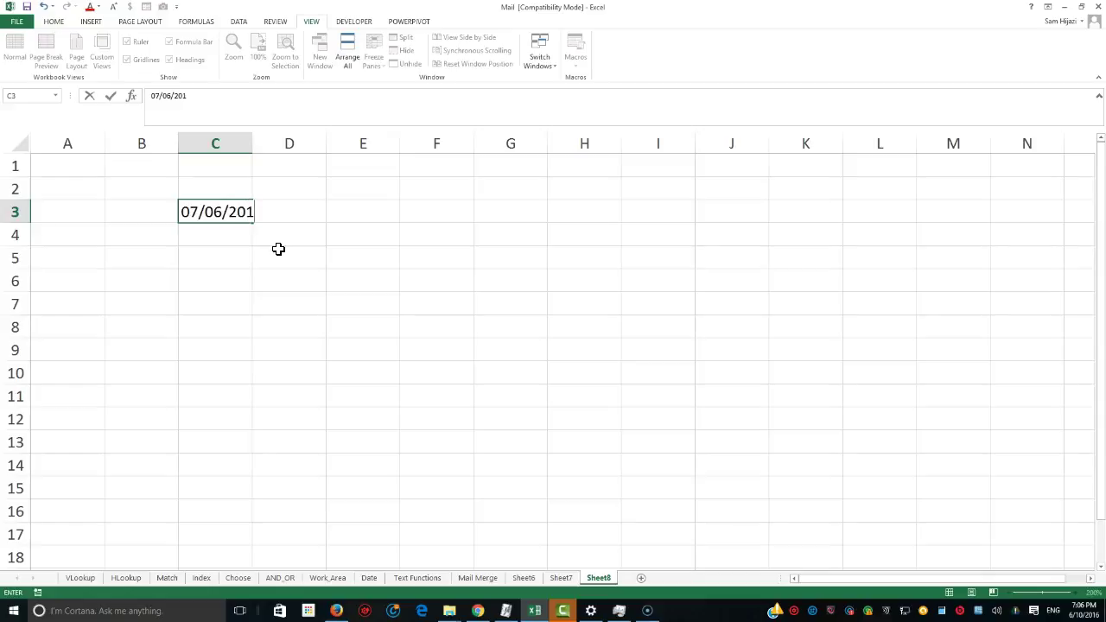
{"action": "type", "text": "0"}
{"action": "key", "text": "Tab"}
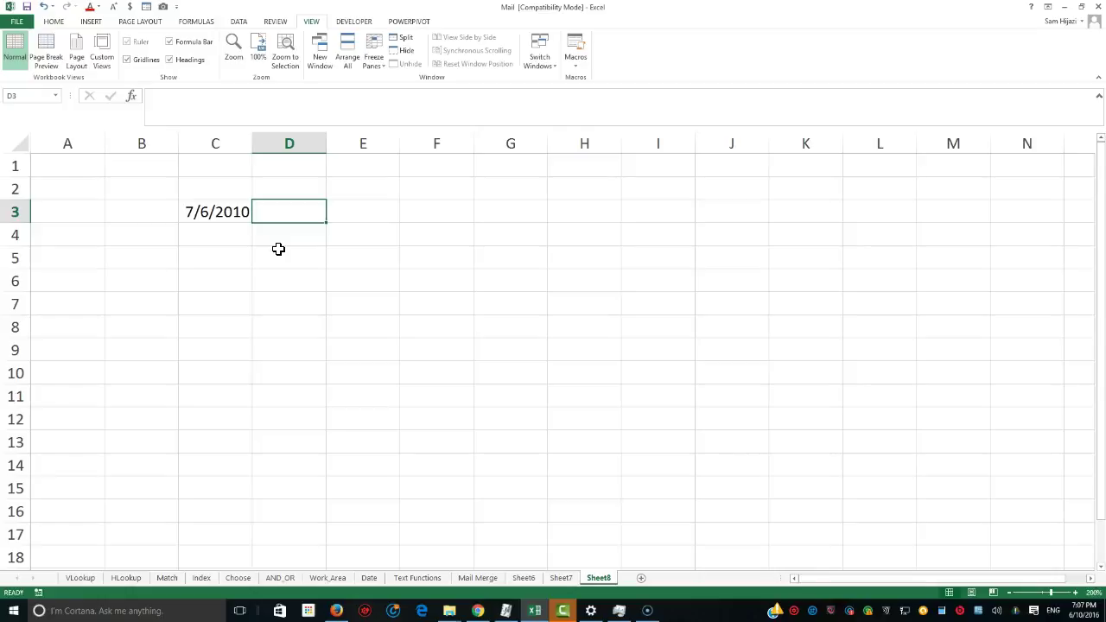
Enter =date(Year(C3)+3,month(C3)+2,day(C3)+10) in D3, giving 9/16/2013.
{"action": "type", "text": "="}
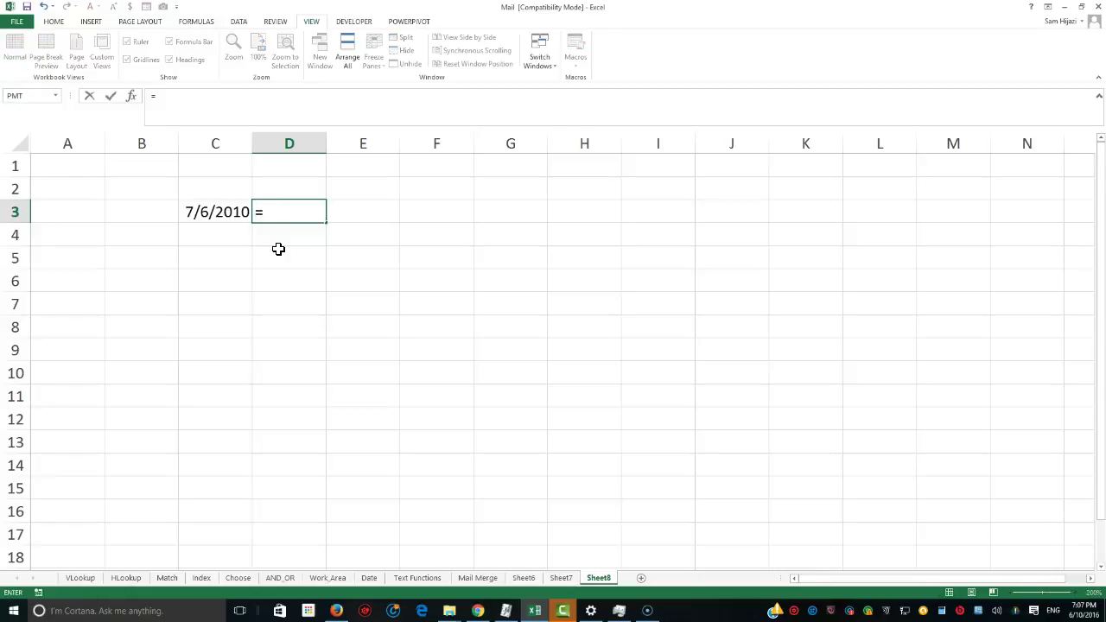
{"action": "type", "text": "date("}
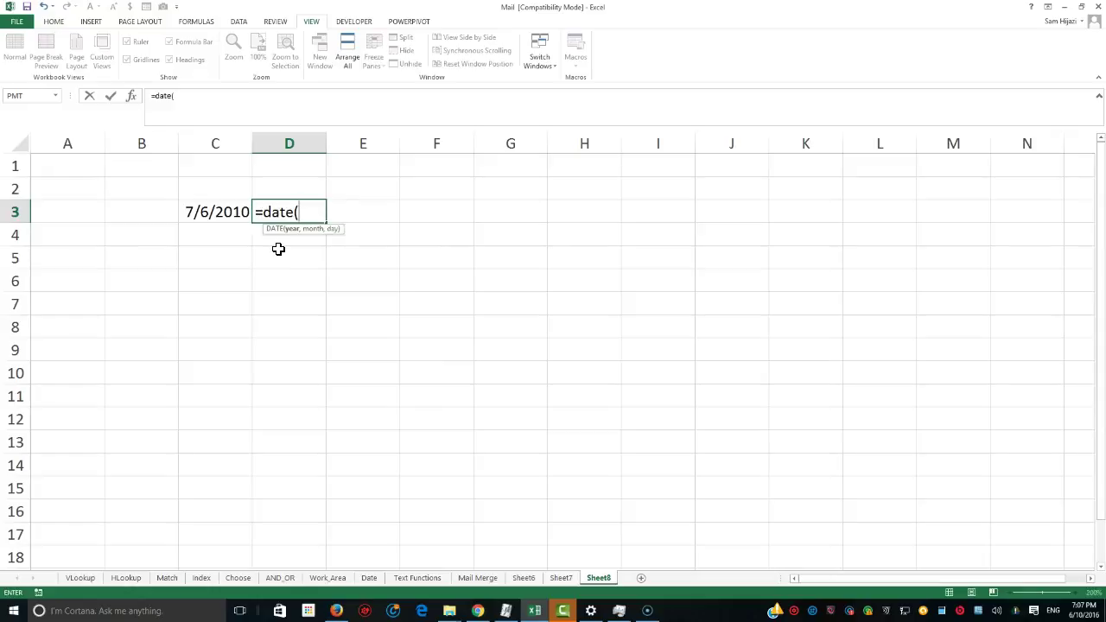
{"action": "type", "text": "Year("}
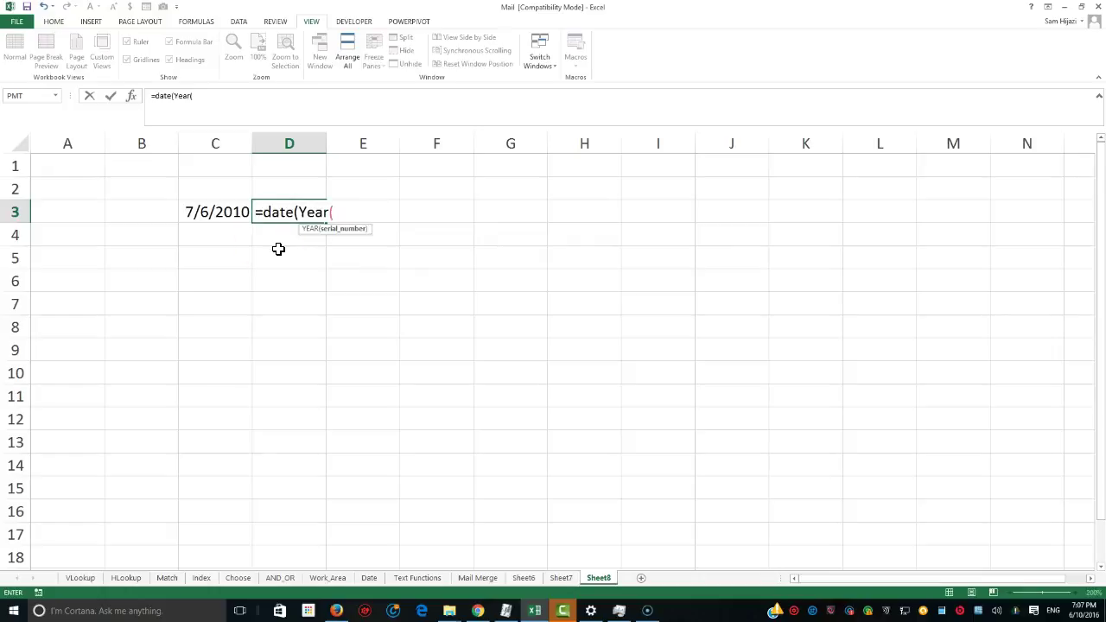
{"action": "left_click", "coordinate": [235, 213]}
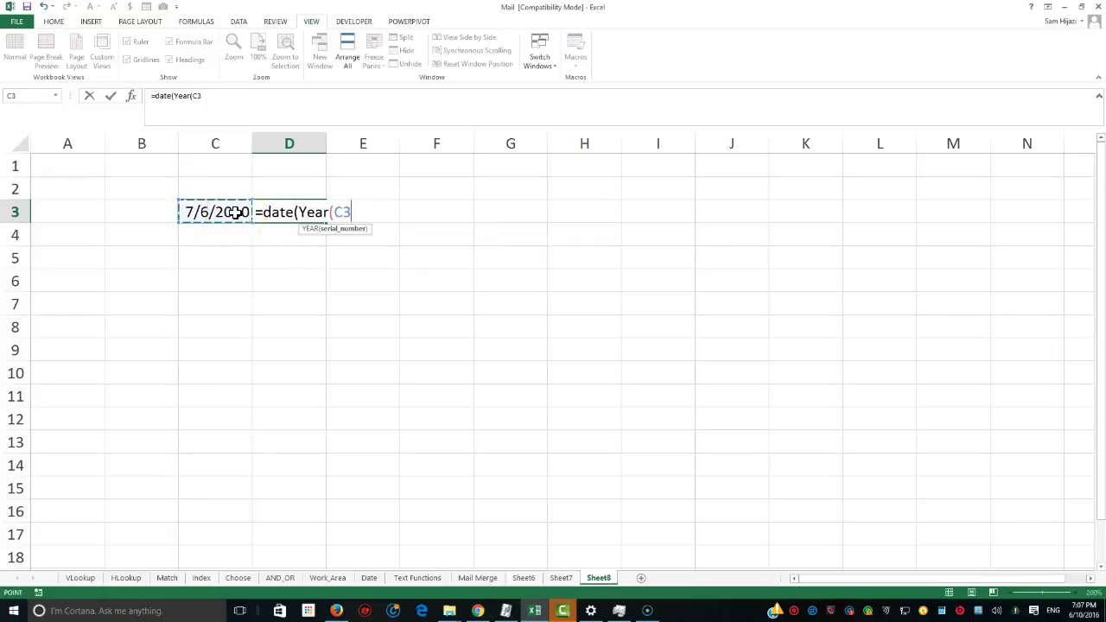
{"action": "type", "text": ")+3"}
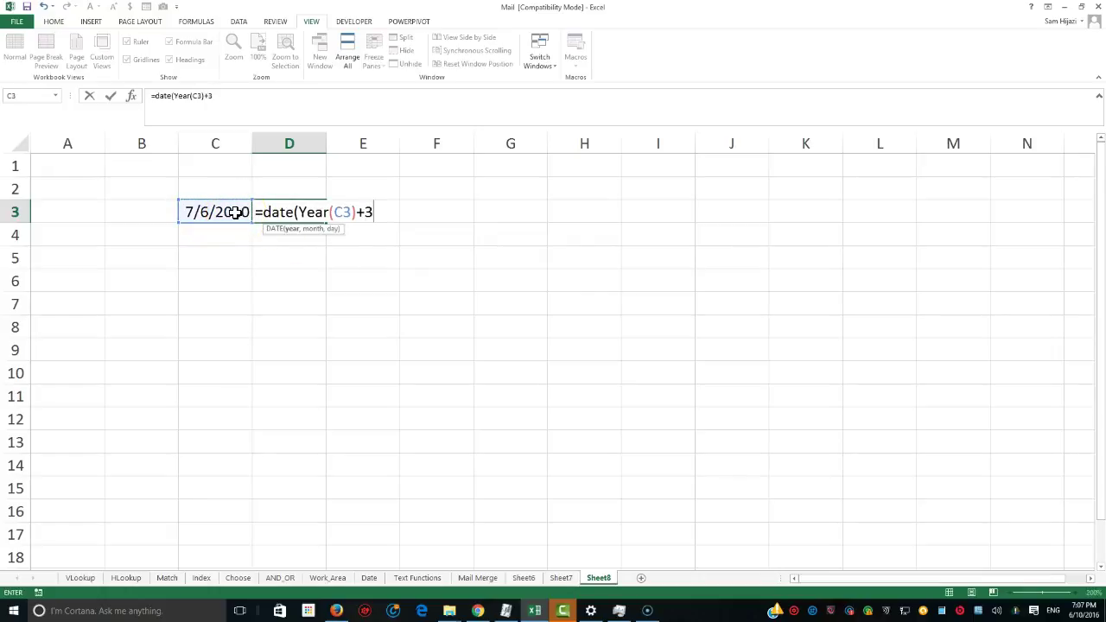
{"action": "type", "text": ",mon"}
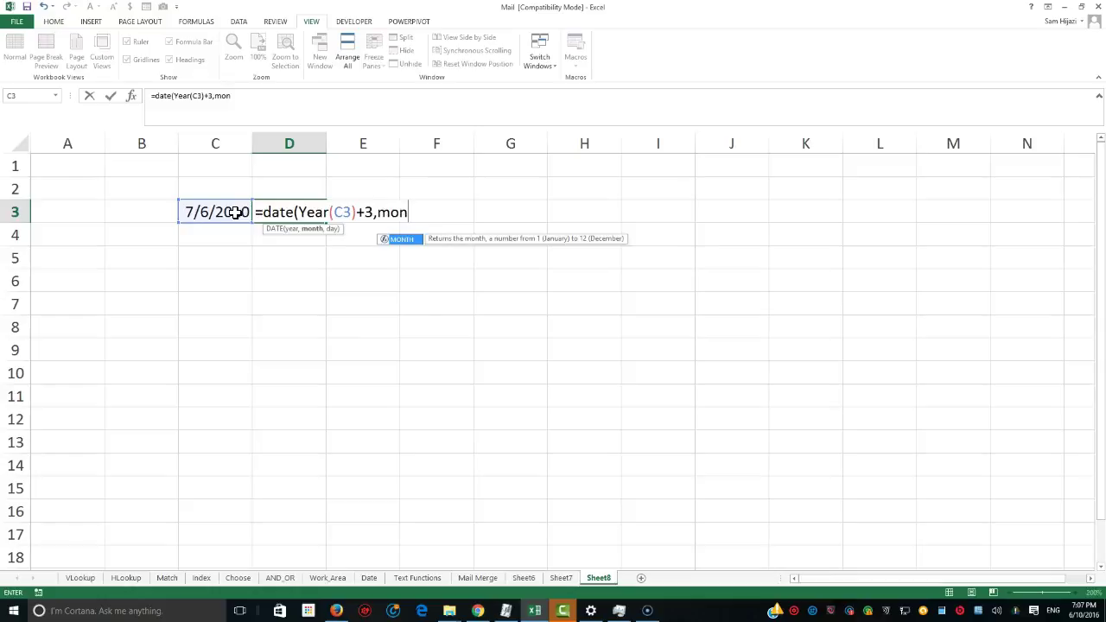
{"action": "type", "text": "th("}
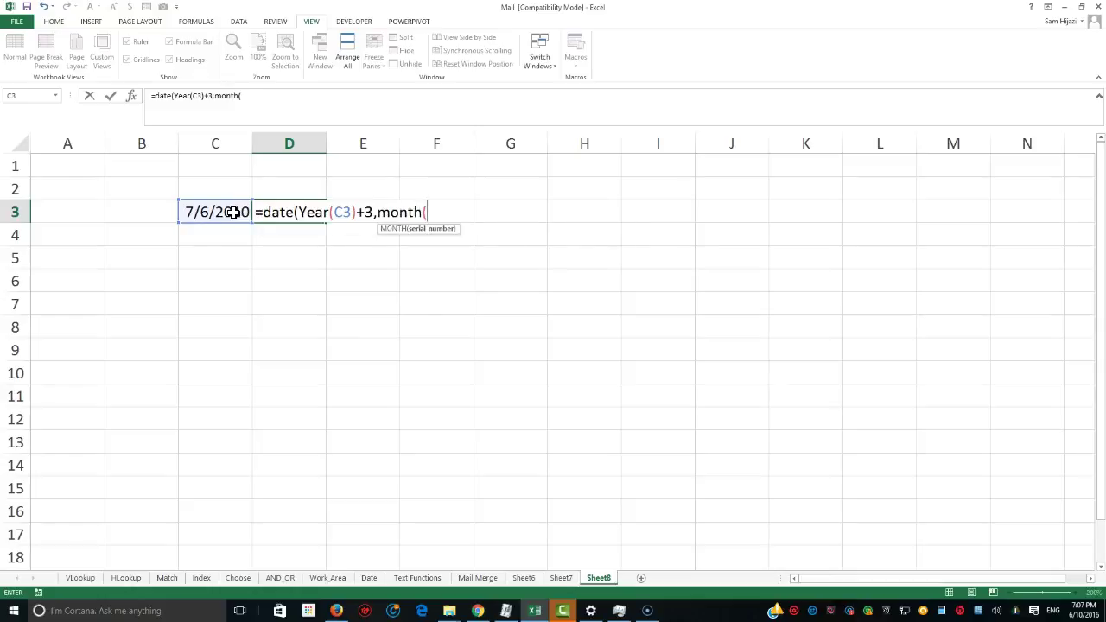
{"action": "left_click", "coordinate": [234, 212]}
{"action": "type", "text": ")+"}
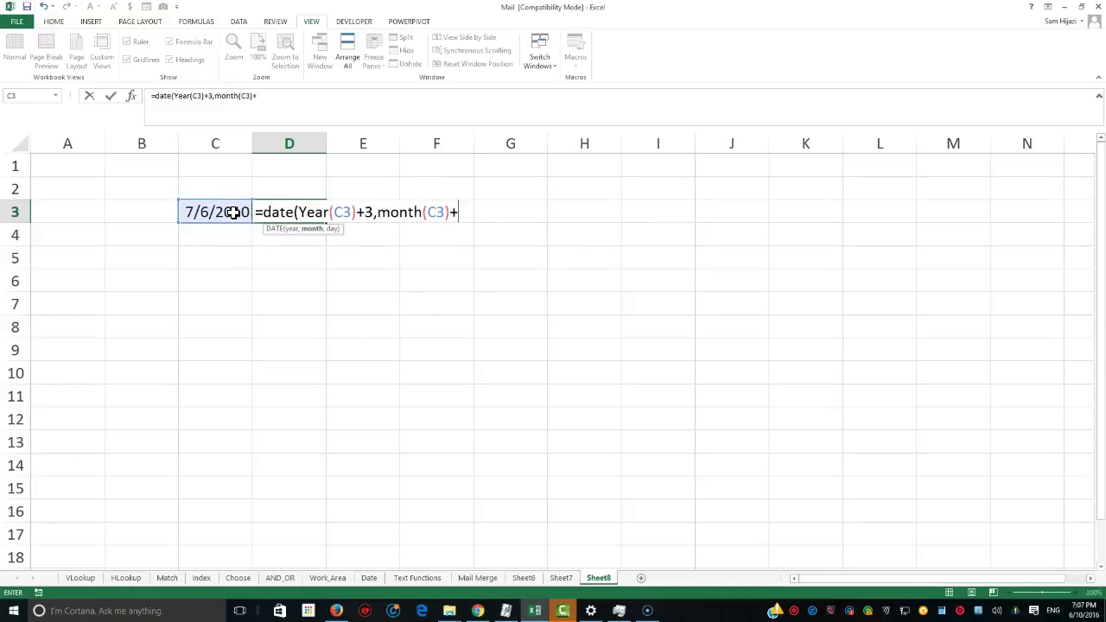
{"action": "type", "text": "2, day"}
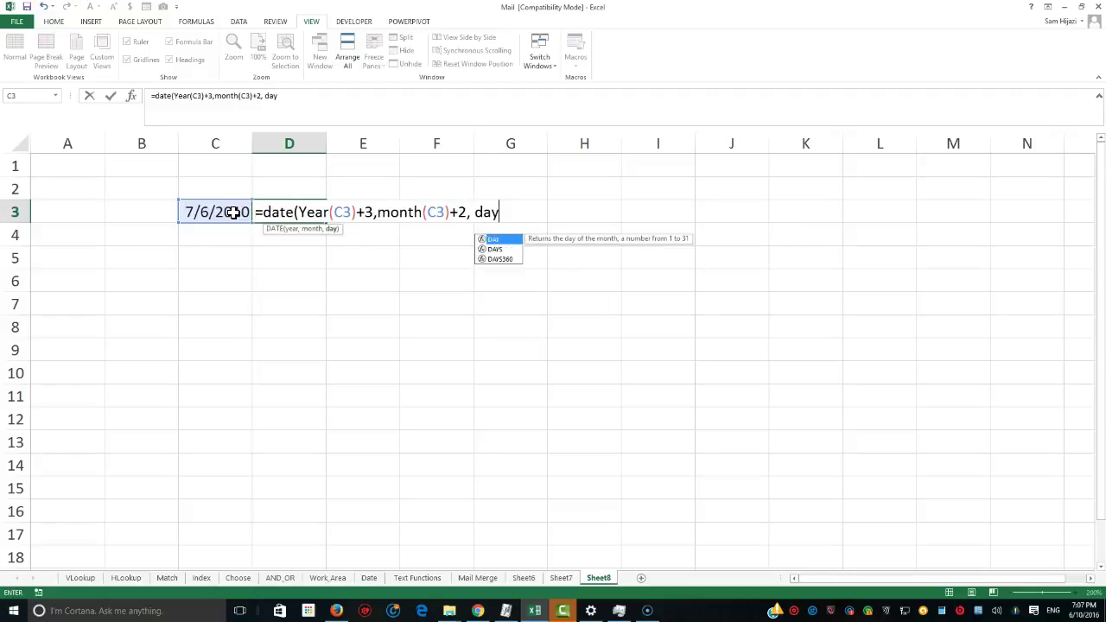
{"action": "type", "text": "("}
{"action": "left_click", "coordinate": [199, 209]}
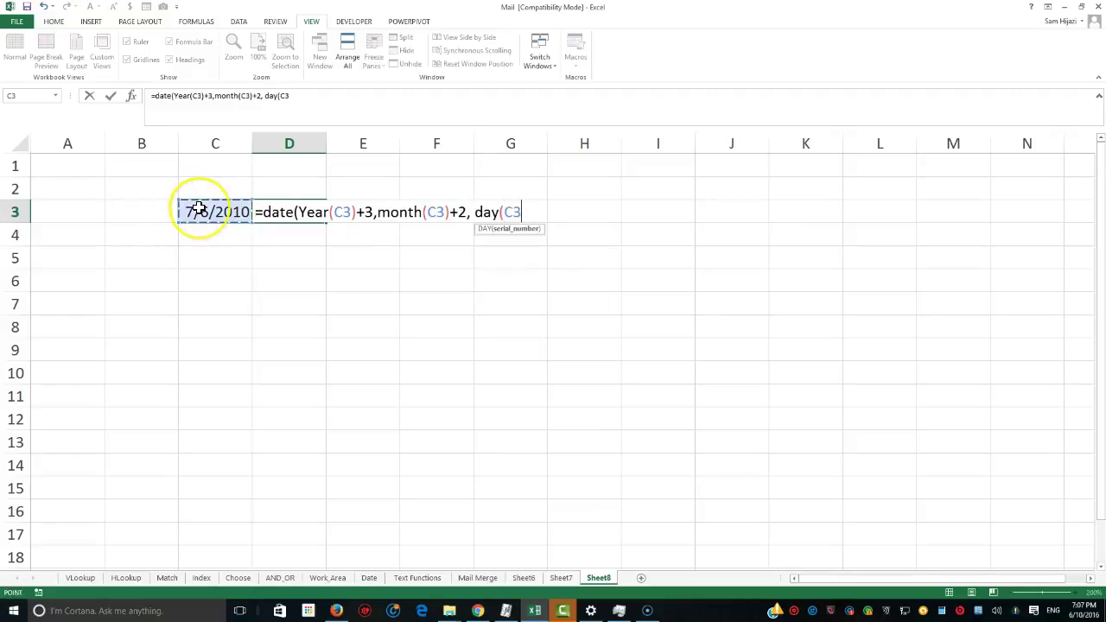
{"action": "type", "text": ")+"}
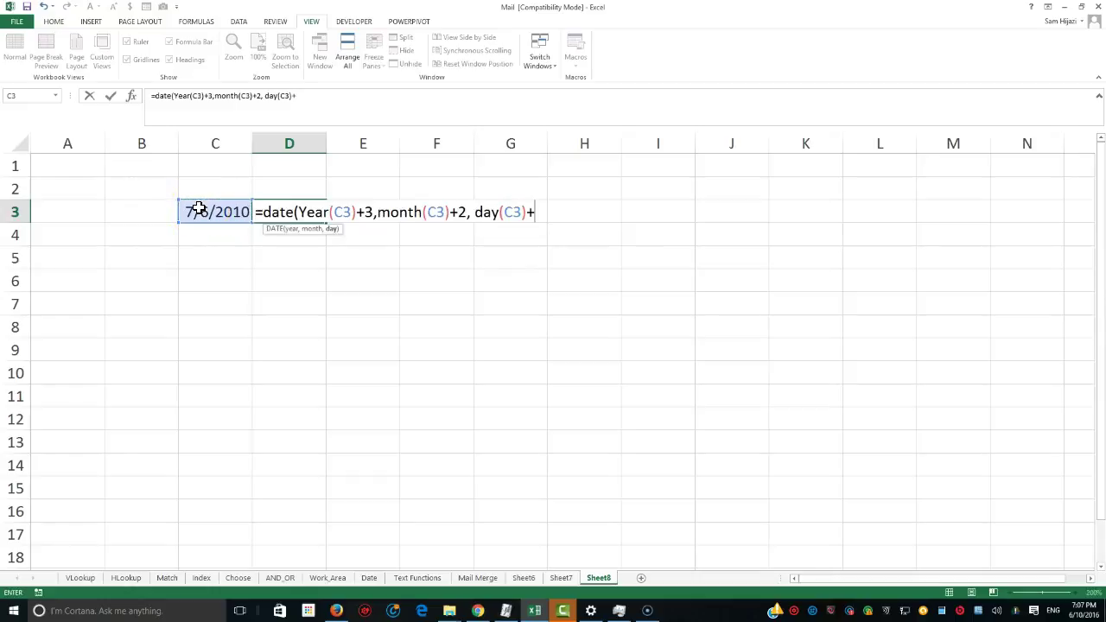
{"action": "type", "text": "10)"}
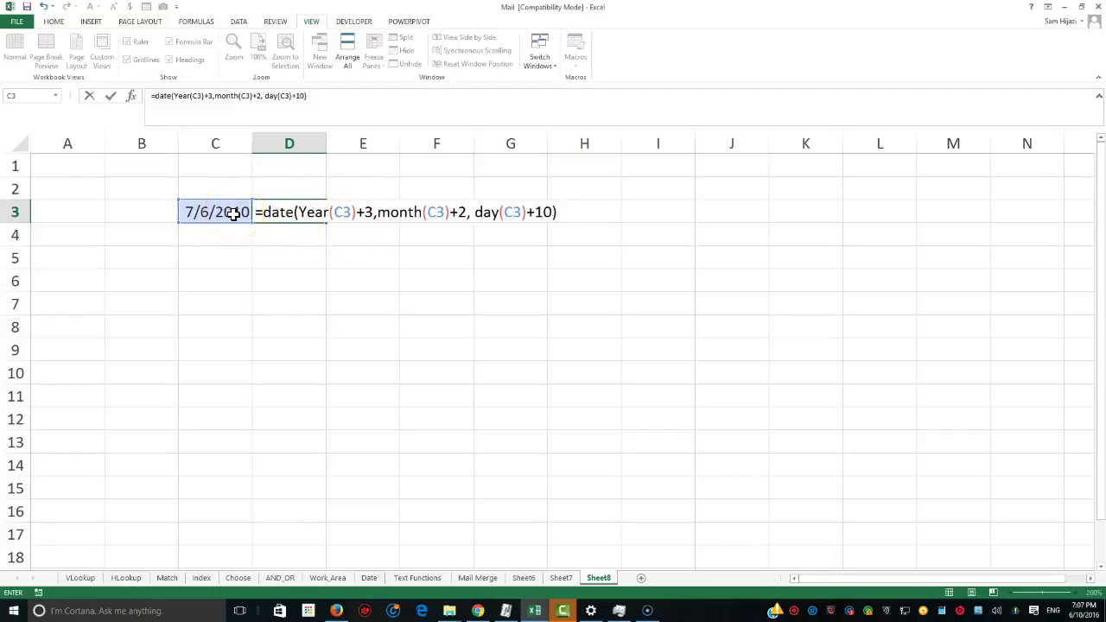
{"action": "key", "text": "Return"}
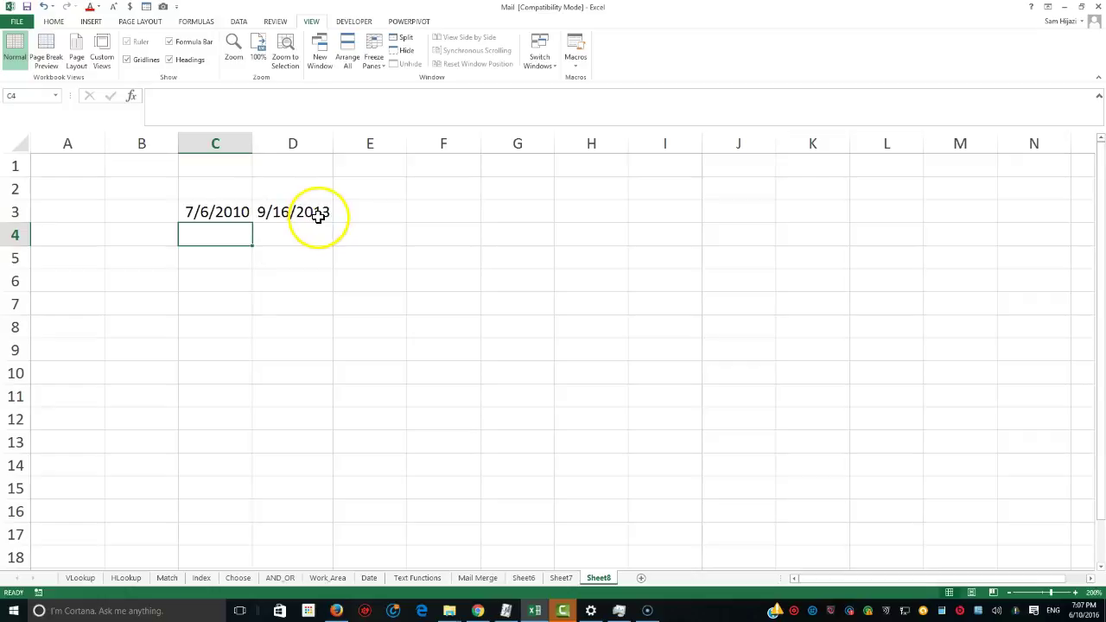
Replace C3's date with =TODAY(), showing 6/10/2016.
{"action": "left_click", "coordinate": [233, 213]}
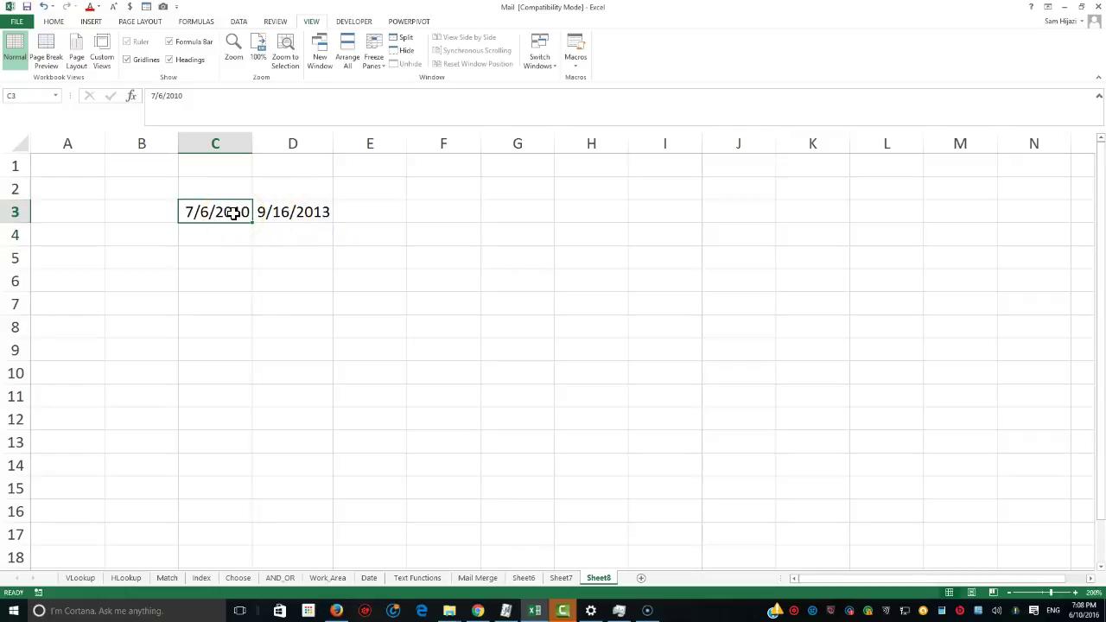
{"action": "type", "text": "=to"}
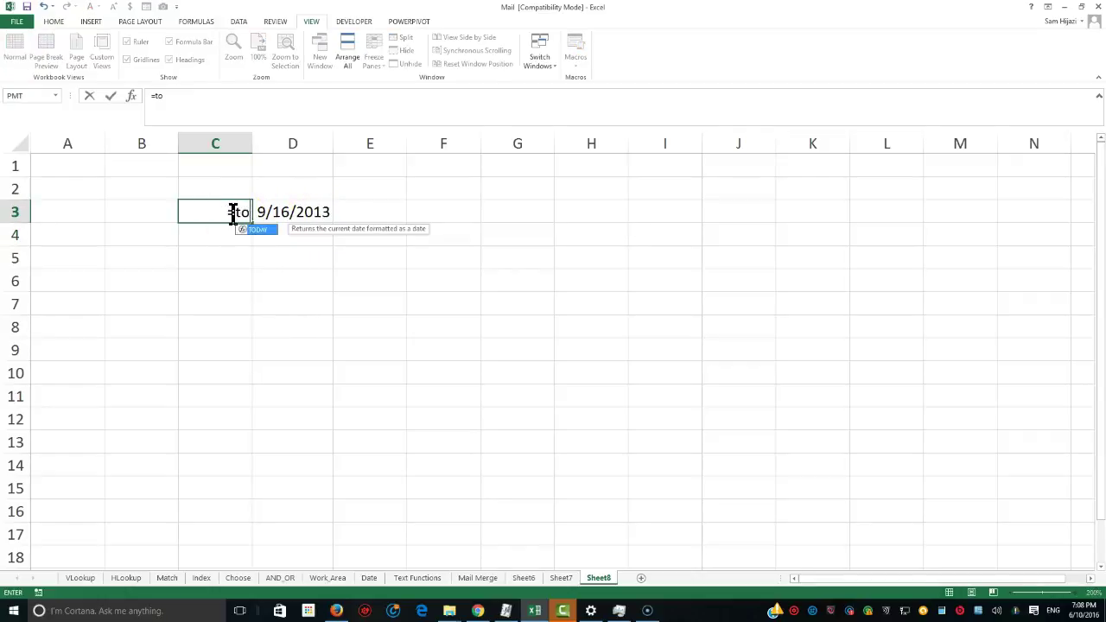
{"action": "type", "text": "day()"}
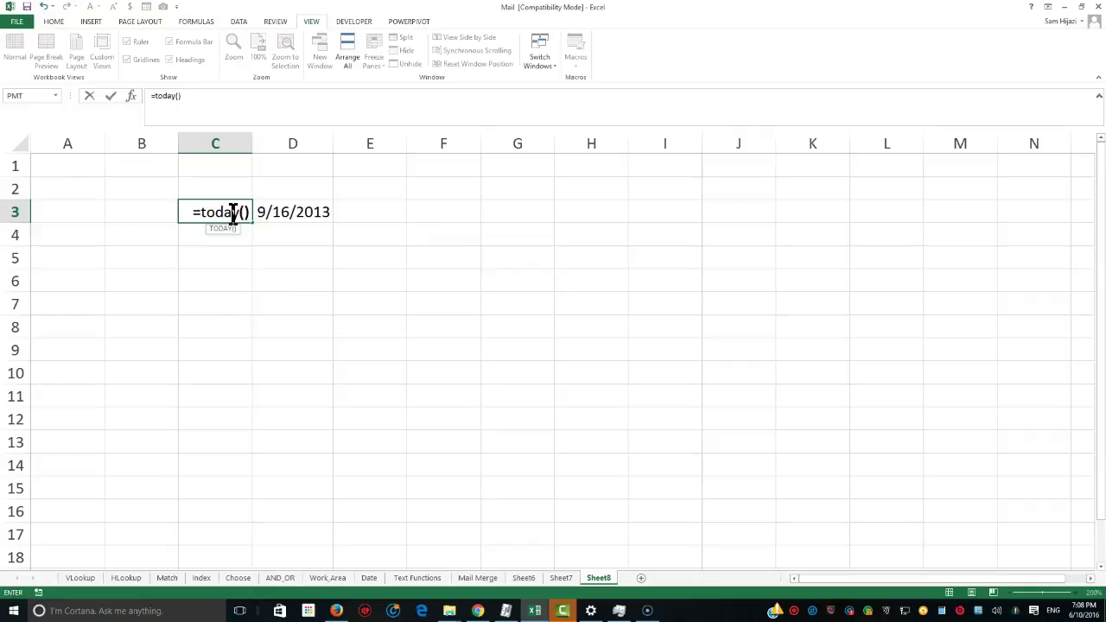
{"action": "key", "text": "Return"}
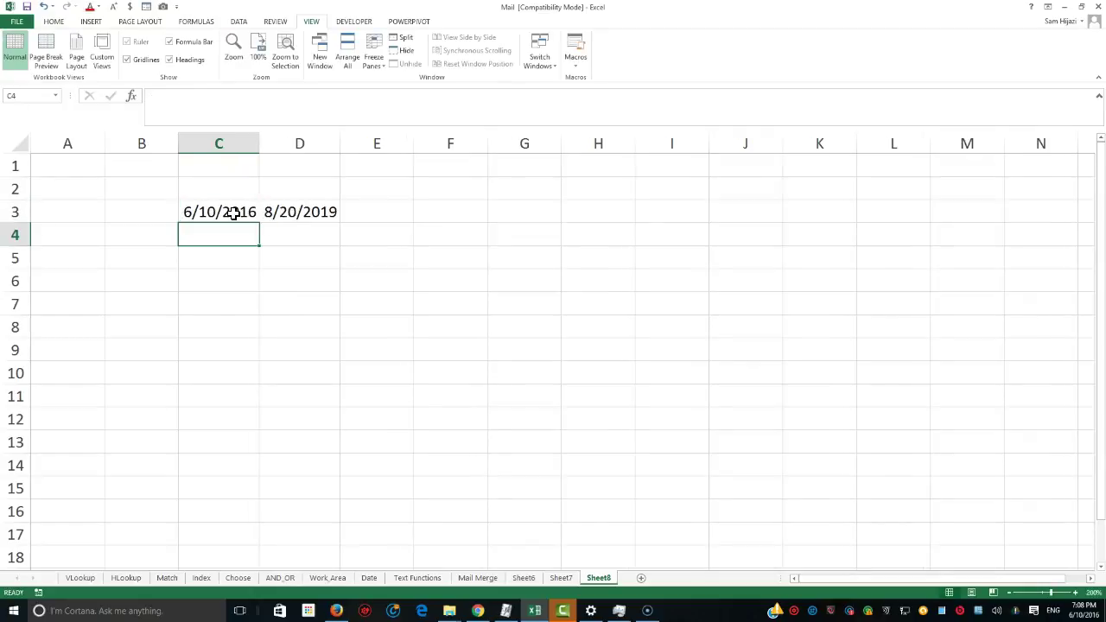
Check D3's DATE formula, now 8/20/2019, leaving it unchanged.
{"action": "double_click", "coordinate": [309, 216]}
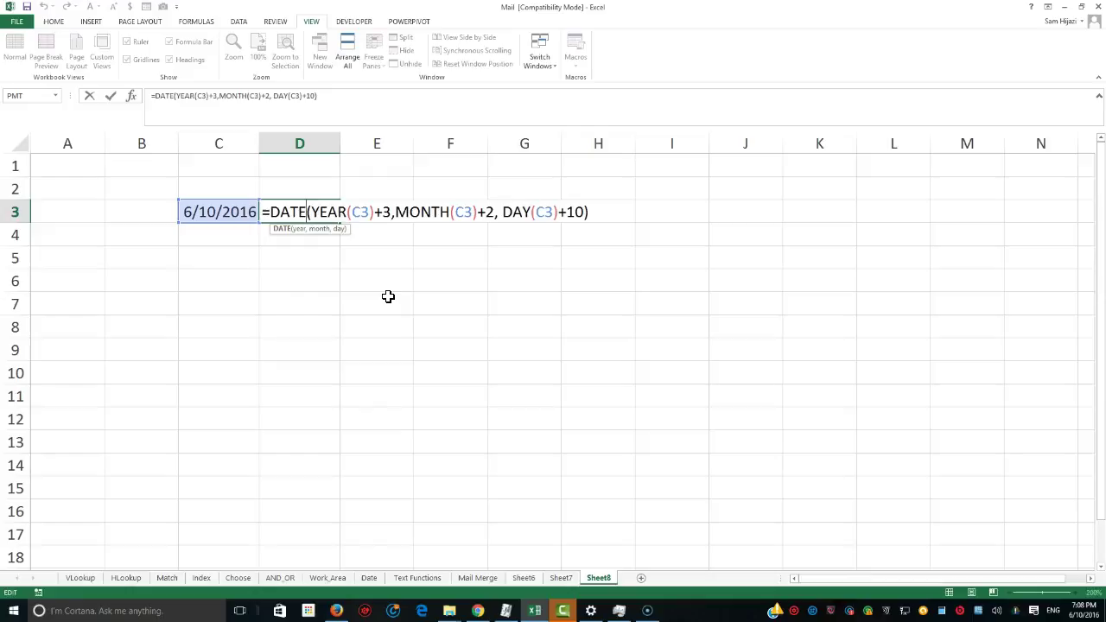
{"action": "left_click", "coordinate": [281, 283]}
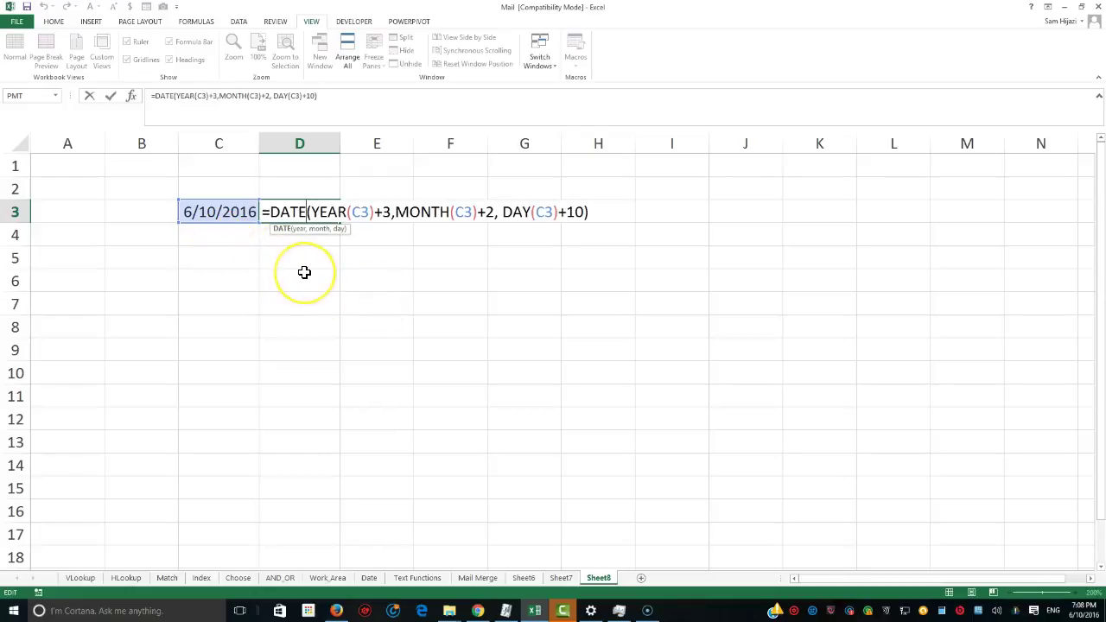
{"action": "key", "text": "Return"}
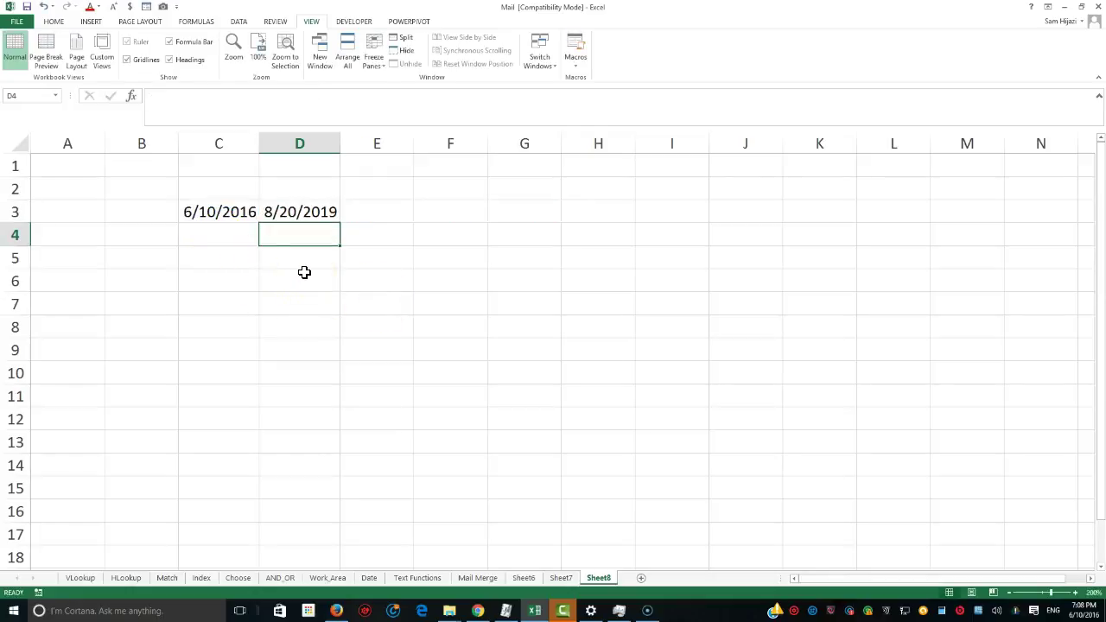
Enter the time 1:20:30 in cell C4.
{"action": "left_click", "coordinate": [228, 236]}
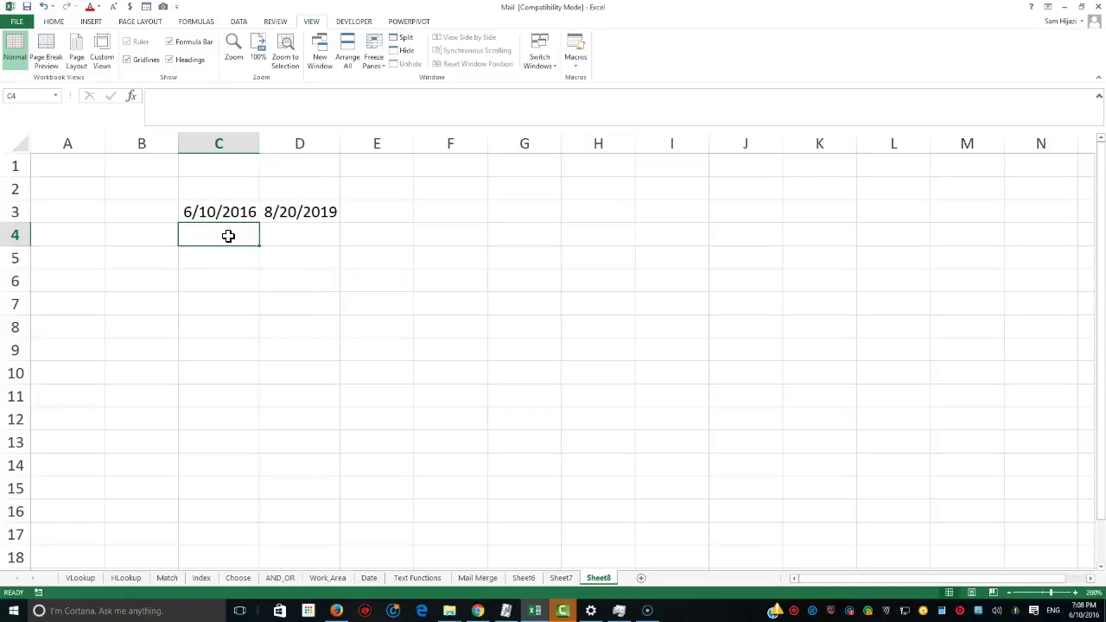
{"action": "type", "text": "1:"}
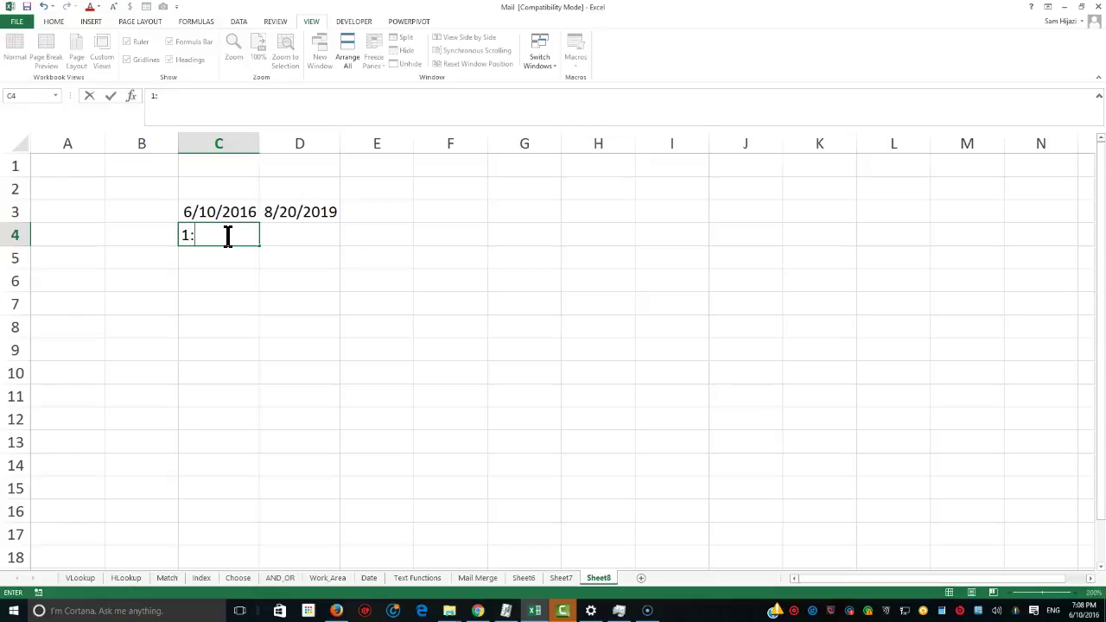
{"action": "type", "text": "20:30"}
{"action": "key", "text": "Tab"}
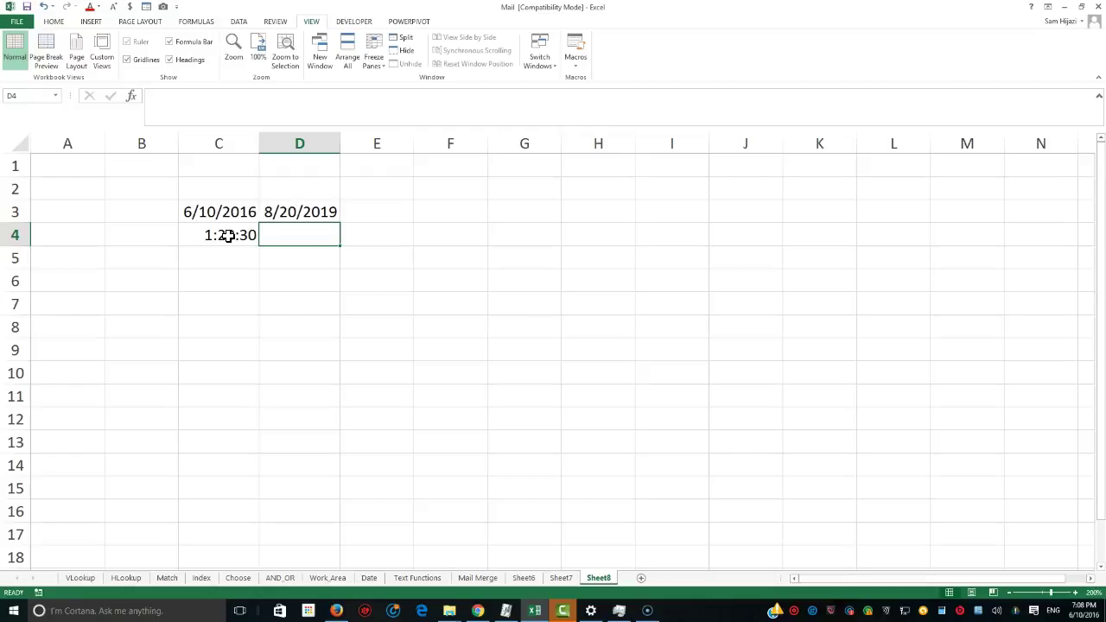
Enter =HOUR(C4) in D4 so it shows 1.
{"action": "type", "text": "="}
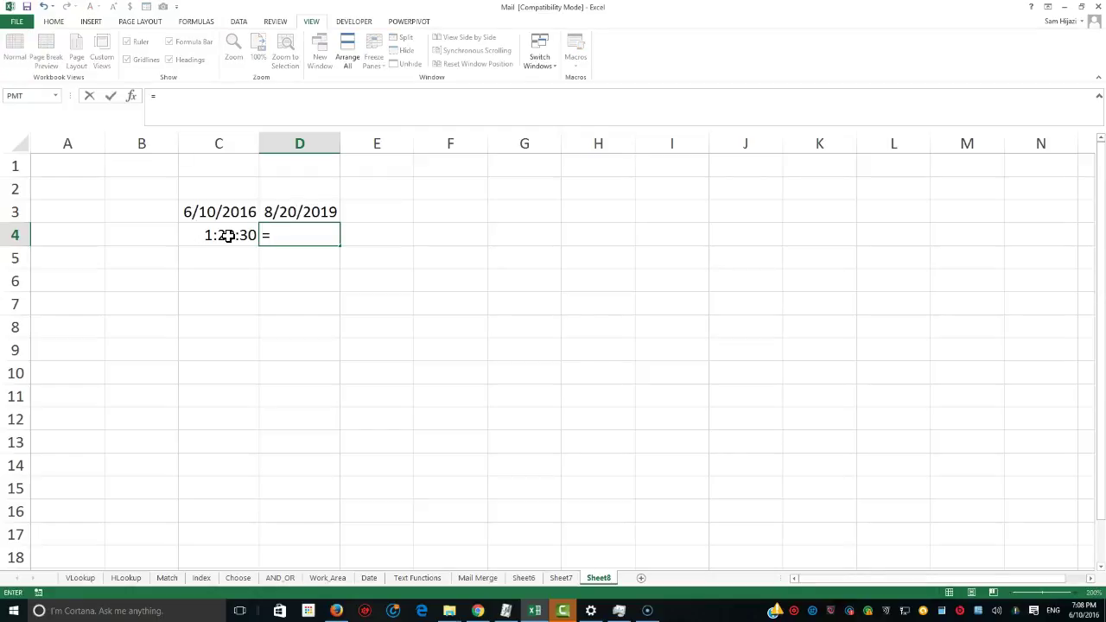
{"action": "key", "text": "BackSpace"}
{"action": "type", "text": "=hour("}
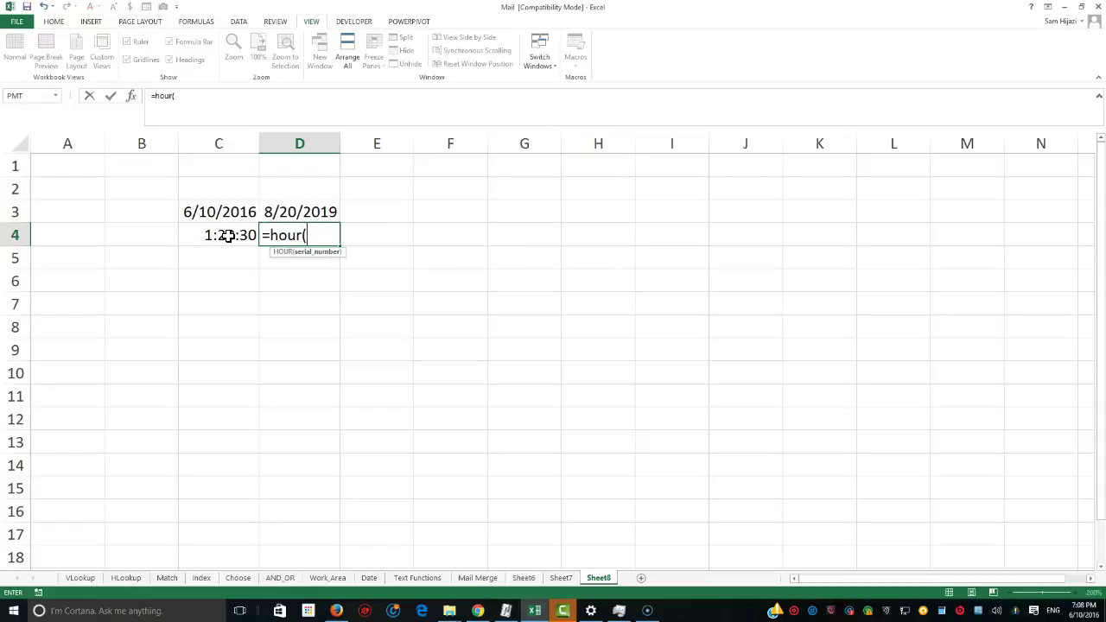
{"action": "left_click", "coordinate": [226, 235]}
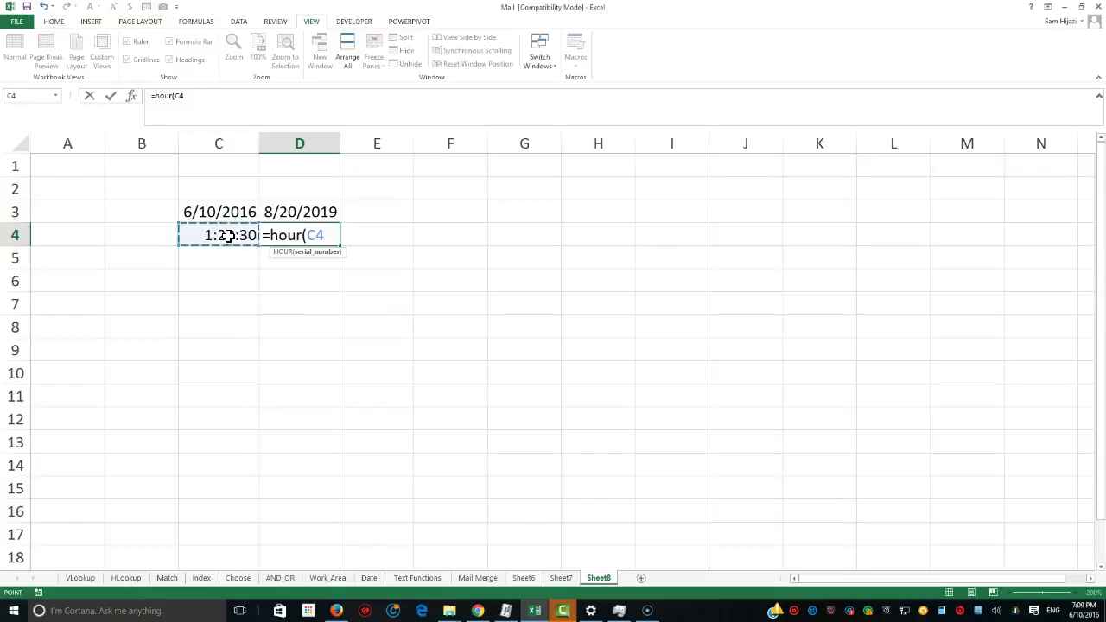
{"action": "type", "text": ")"}
{"action": "key", "text": "Return"}
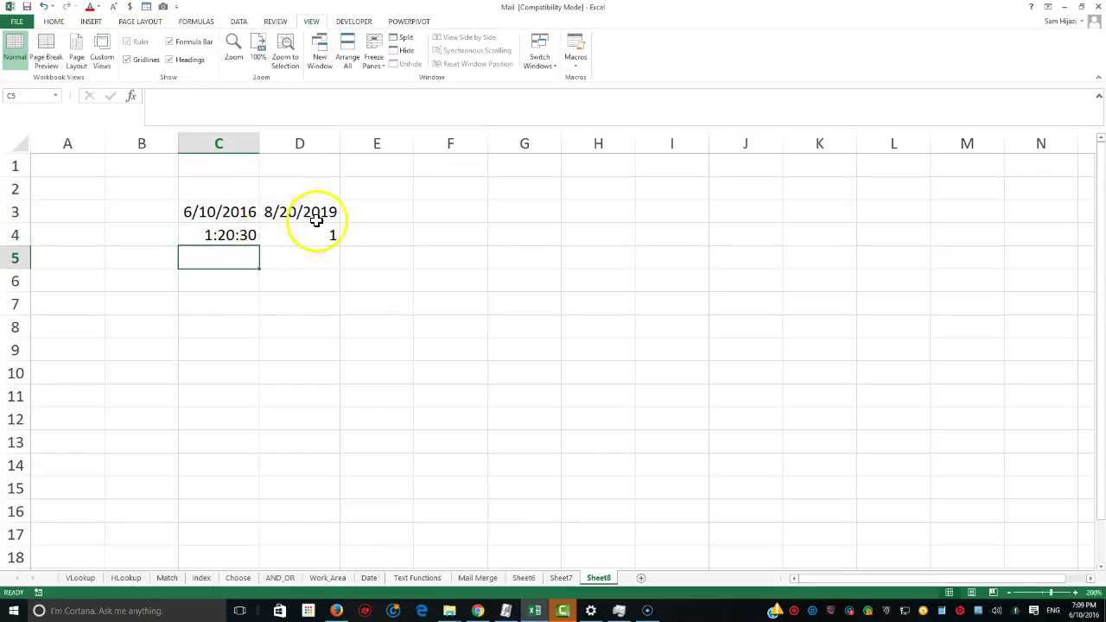
{"action": "left_click", "coordinate": [369, 239]}
Enter =MINUTE(C4) in E4, showing 20.
{"action": "type", "text": "=min"}
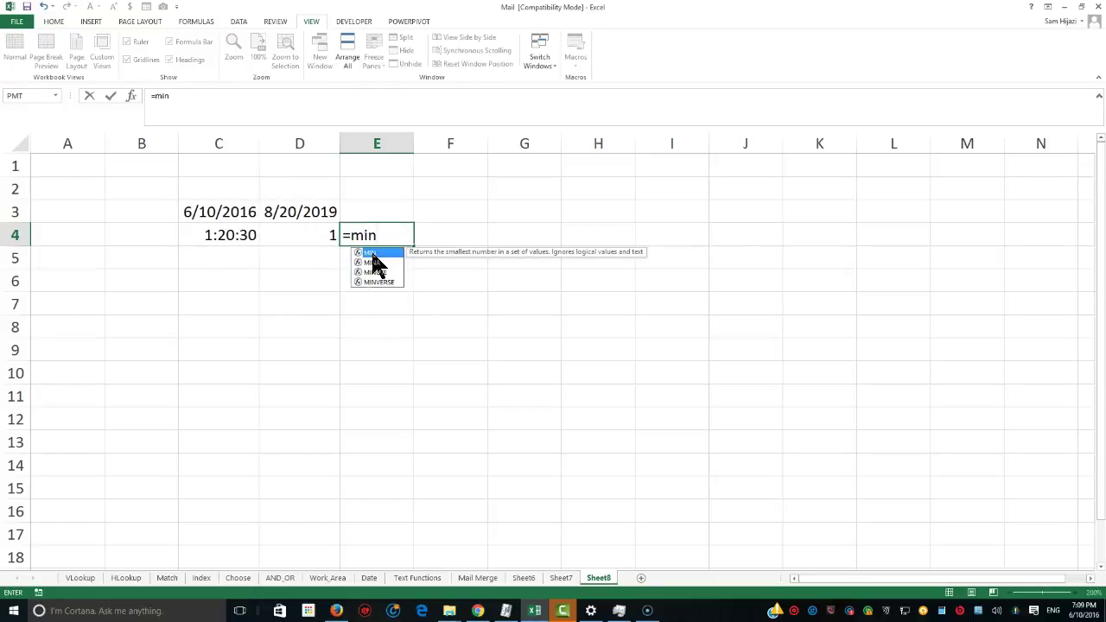
{"action": "left_click", "coordinate": [376, 273]}
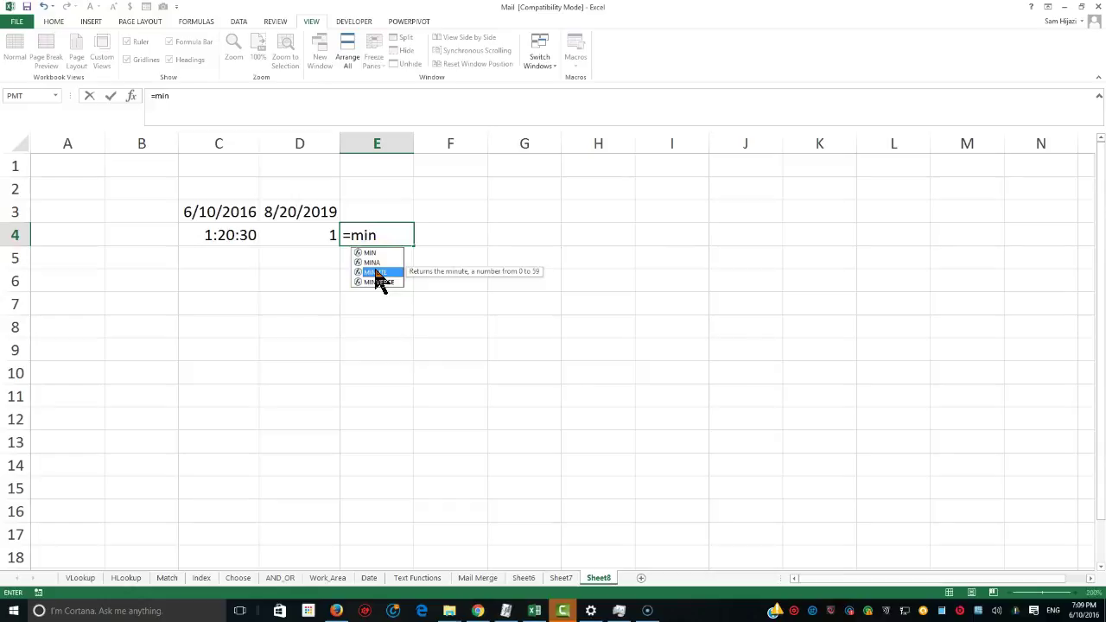
{"action": "double_click", "coordinate": [376, 273]}
{"action": "left_click", "coordinate": [234, 235]}
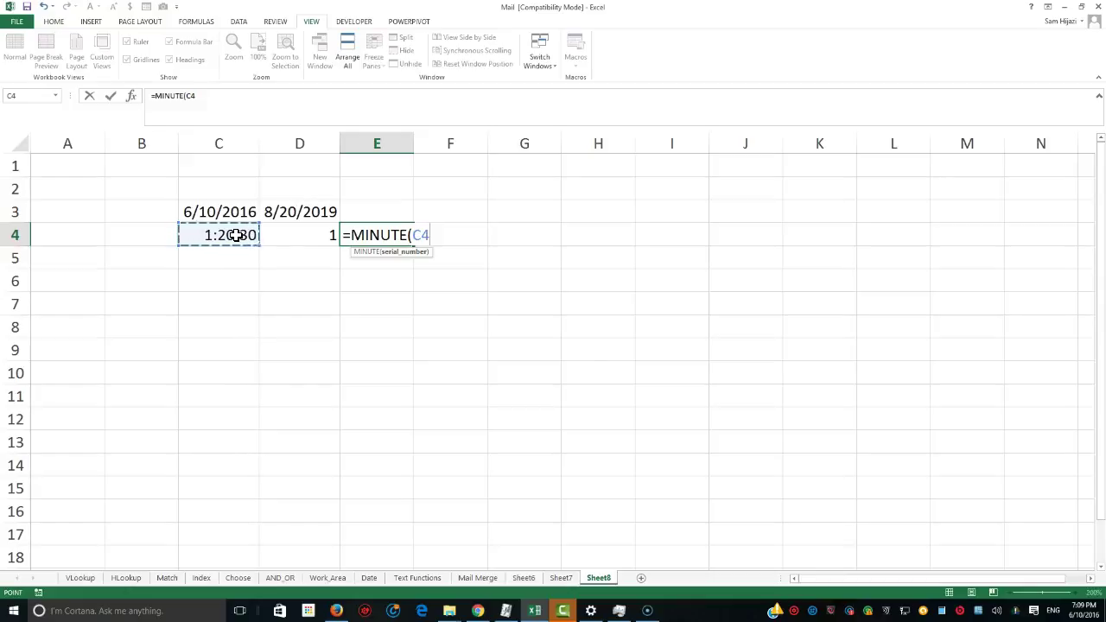
{"action": "type", "text": ")"}
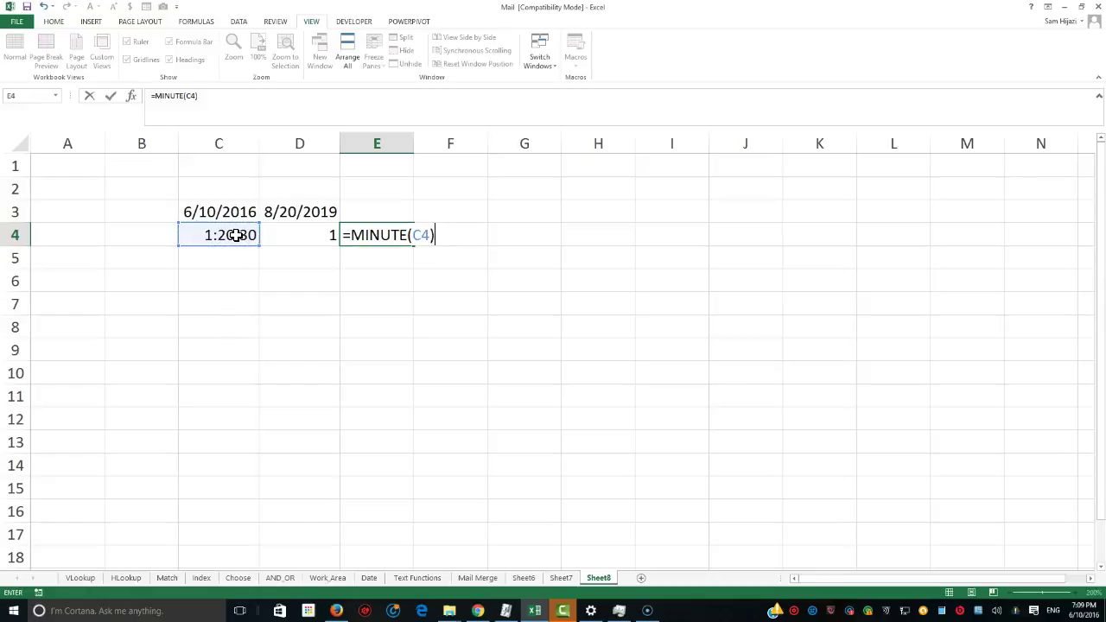
{"action": "key", "text": "Return"}
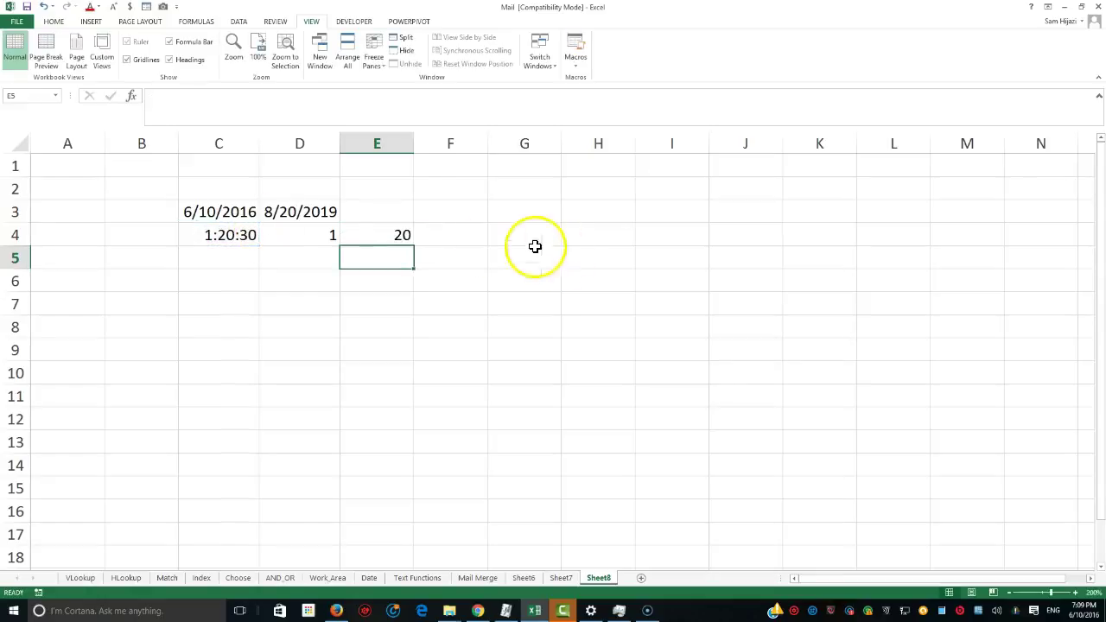
Enter =SECOND(C4) in F4, showing 30.
{"action": "left_click", "coordinate": [445, 238]}
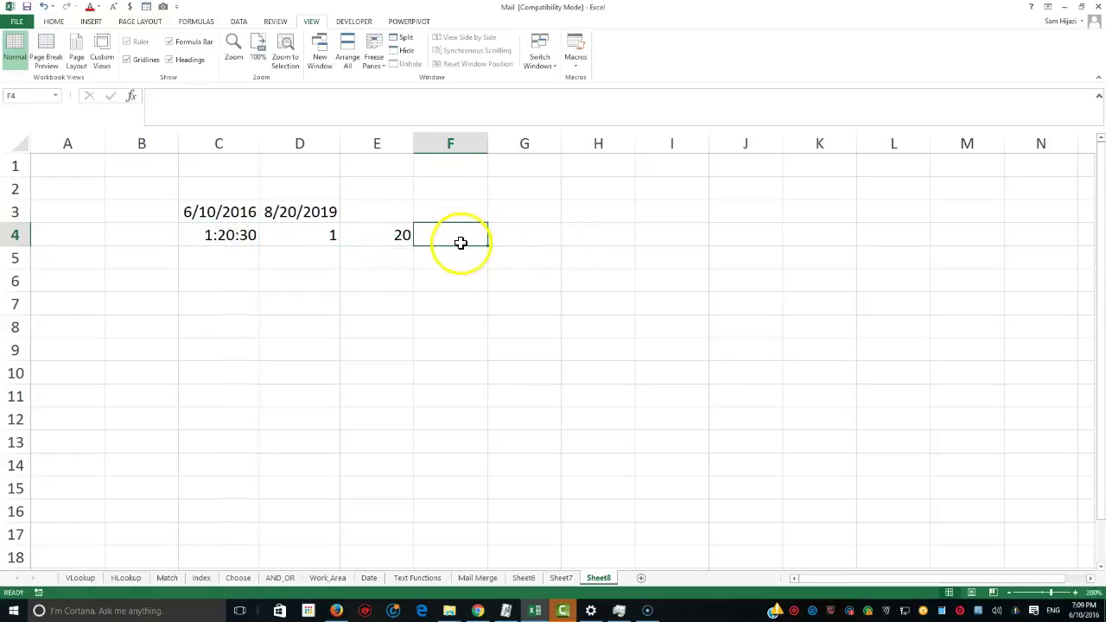
{"action": "type", "text": "=s"}
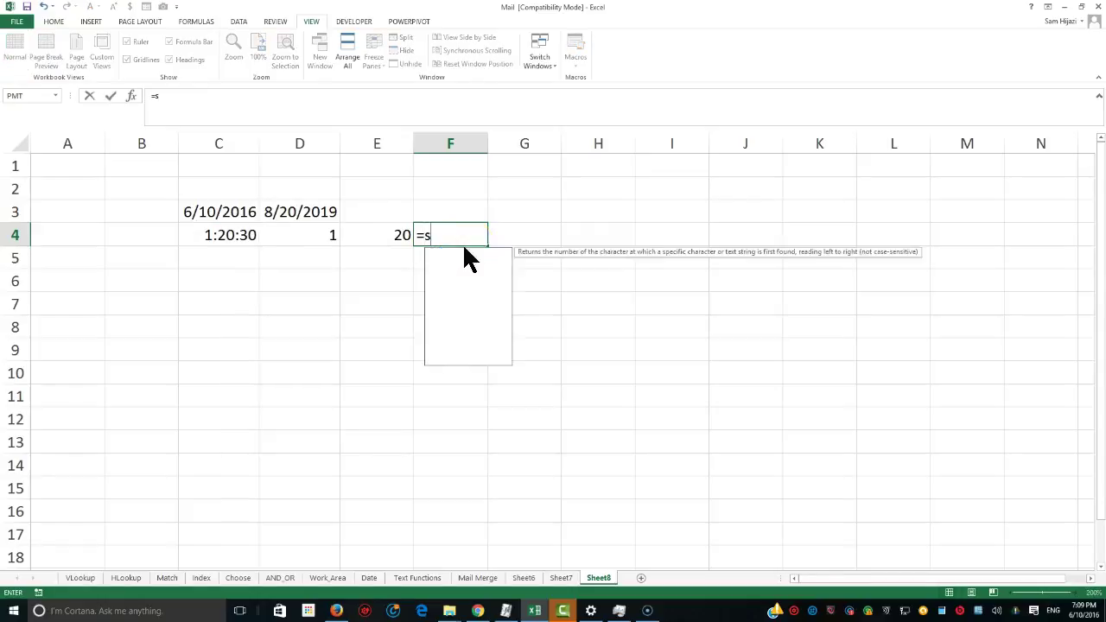
{"action": "type", "text": "econd"}
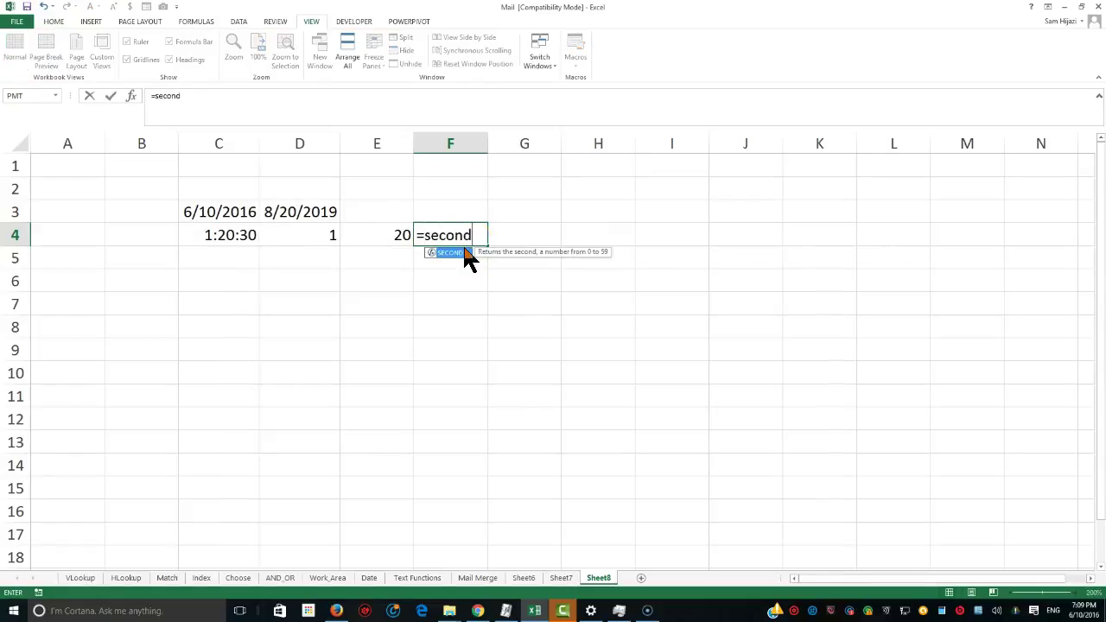
{"action": "type", "text": "("}
{"action": "left_click", "coordinate": [255, 246]}
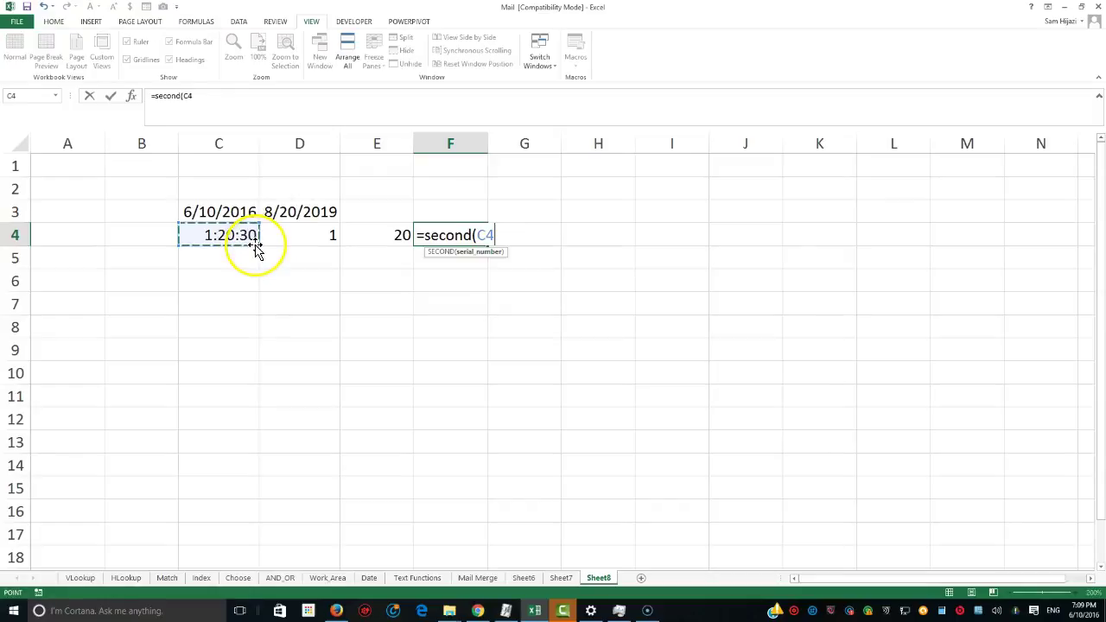
{"action": "type", "text": ")"}
{"action": "key", "text": "Return"}
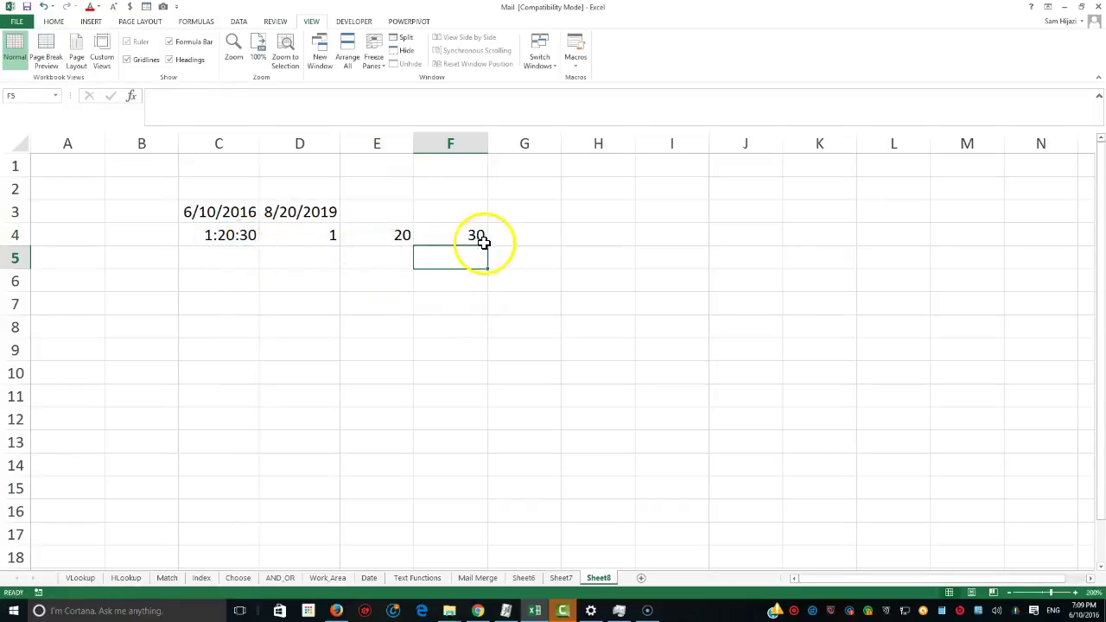
In D5, start a TIME formula with HOUR(C4)+2 as the hour argument.
{"action": "left_click", "coordinate": [320, 237]}
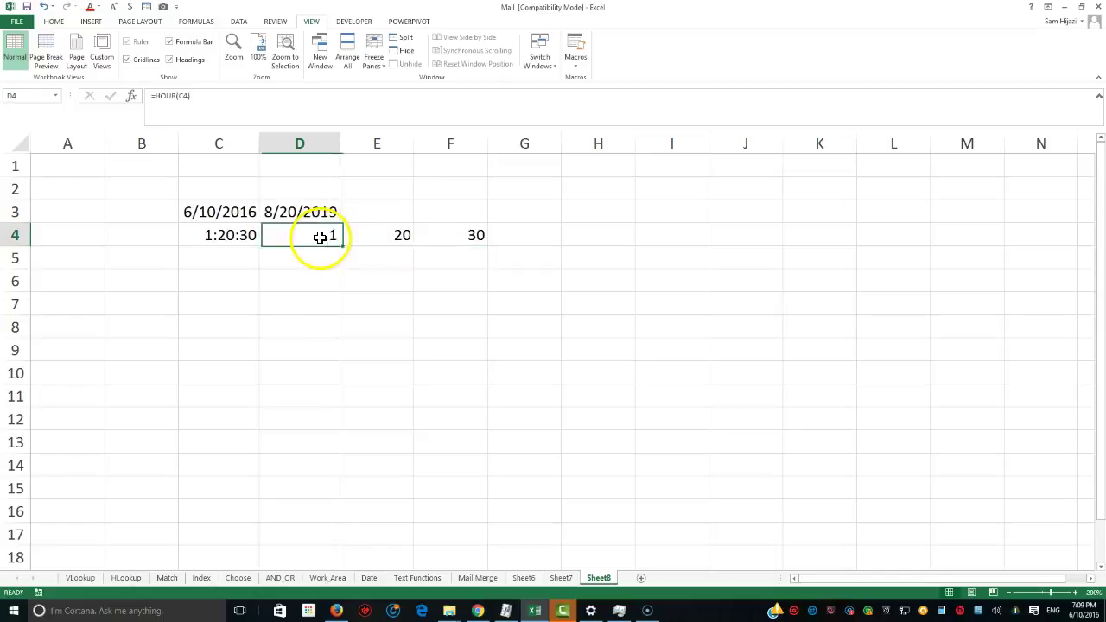
{"action": "left_click_drag", "start_coordinate": [320, 237], "coordinate": [420, 242]}
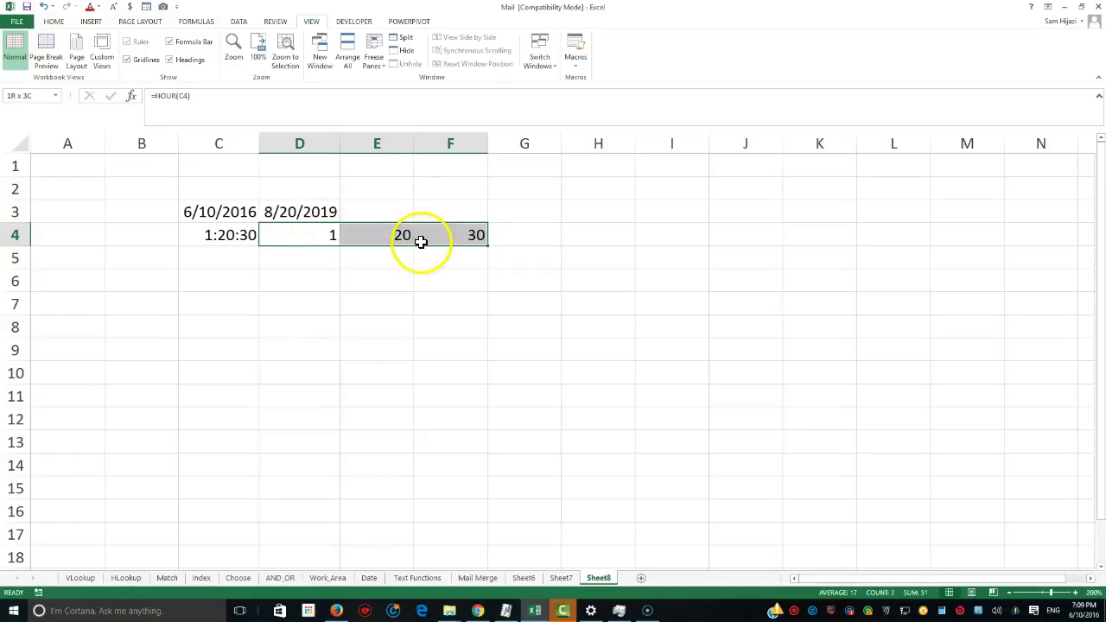
{"action": "left_click", "coordinate": [278, 259]}
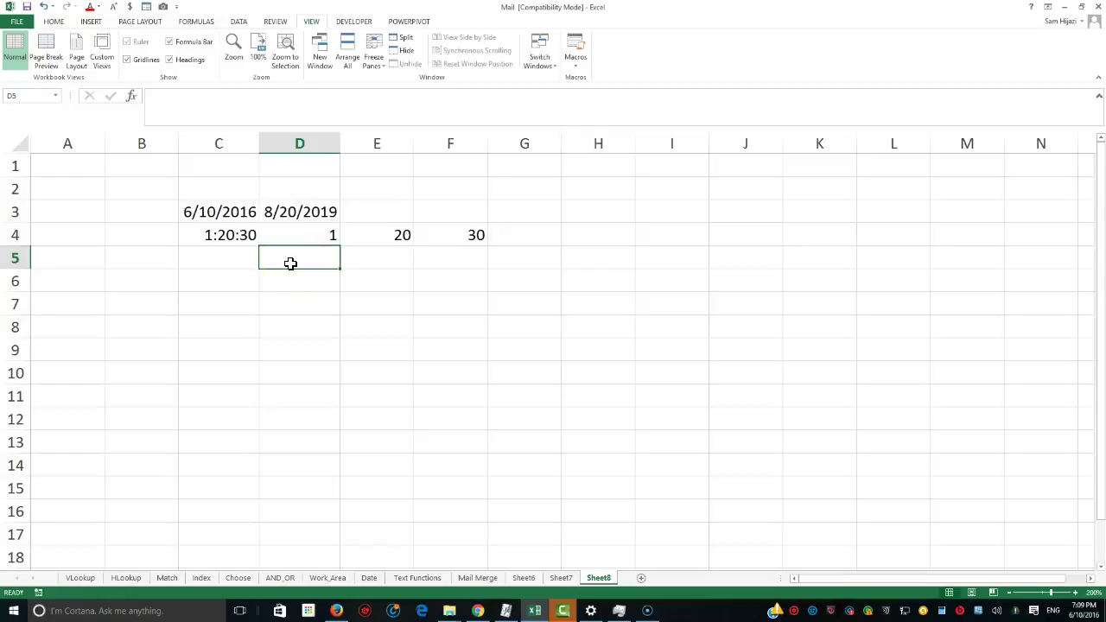
{"action": "type", "text": "="}
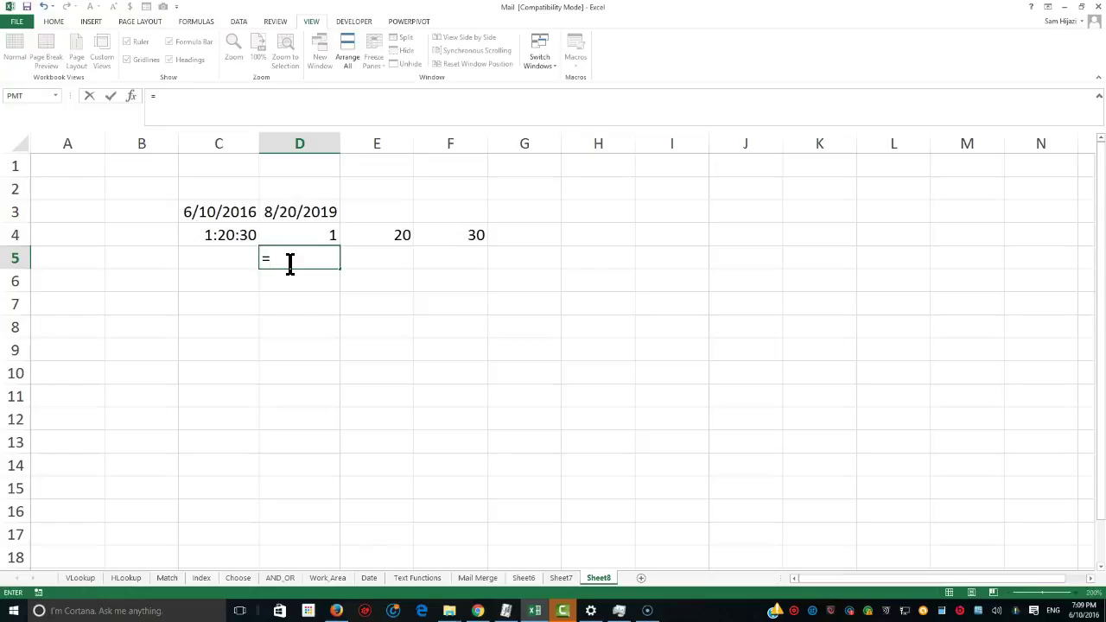
{"action": "type", "text": "Time"}
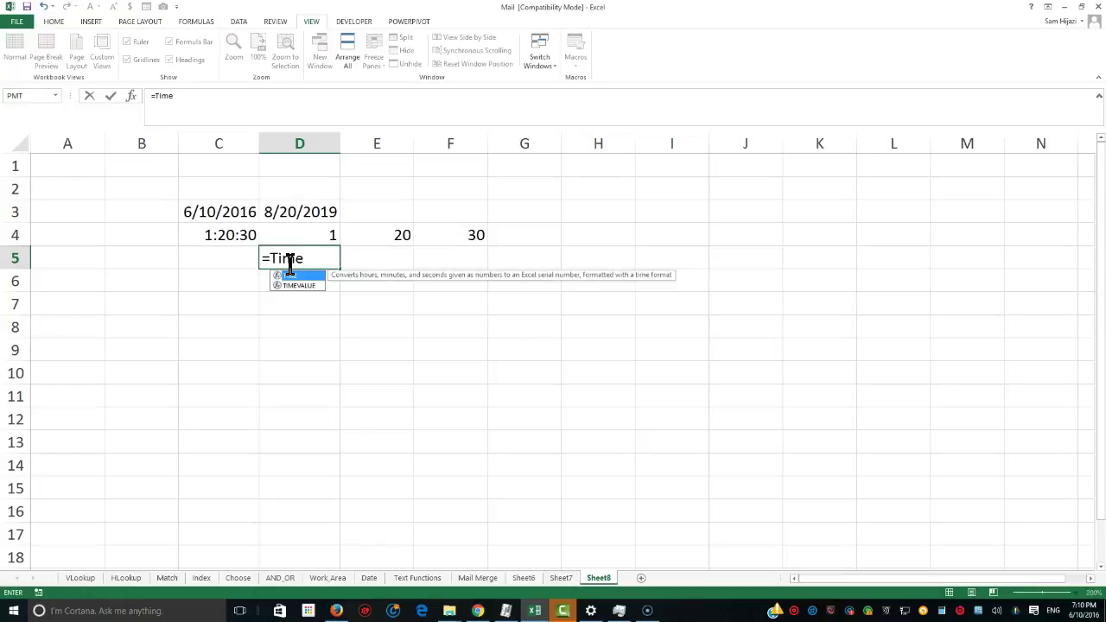
{"action": "type", "text": "(hours"}
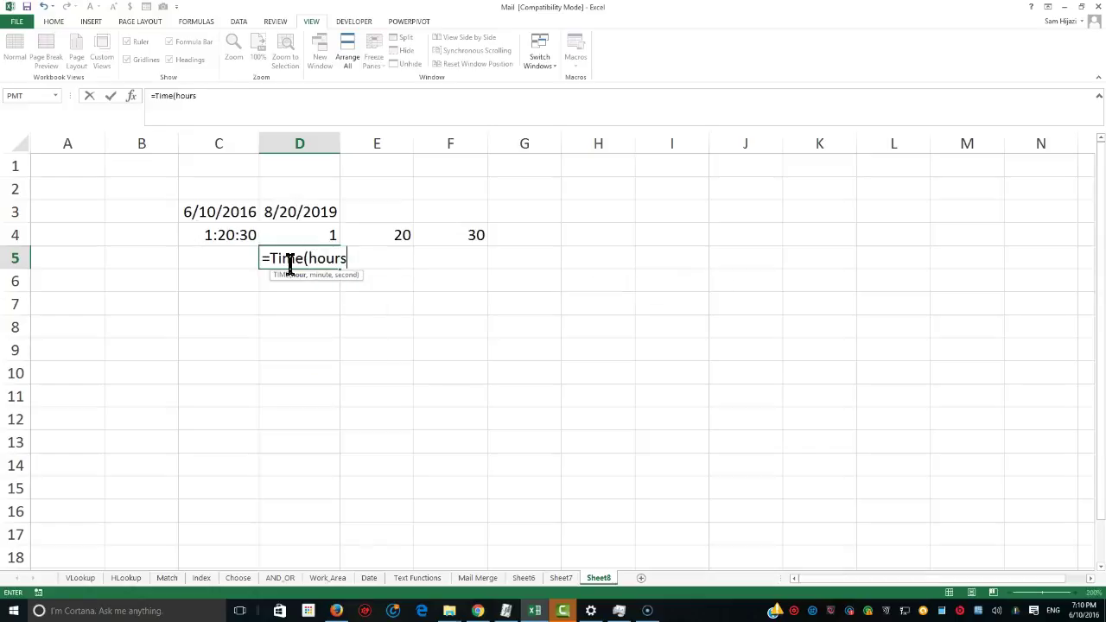
{"action": "key", "text": "BackSpace"}
{"action": "type", "text": "("}
{"action": "left_click", "coordinate": [223, 235]}
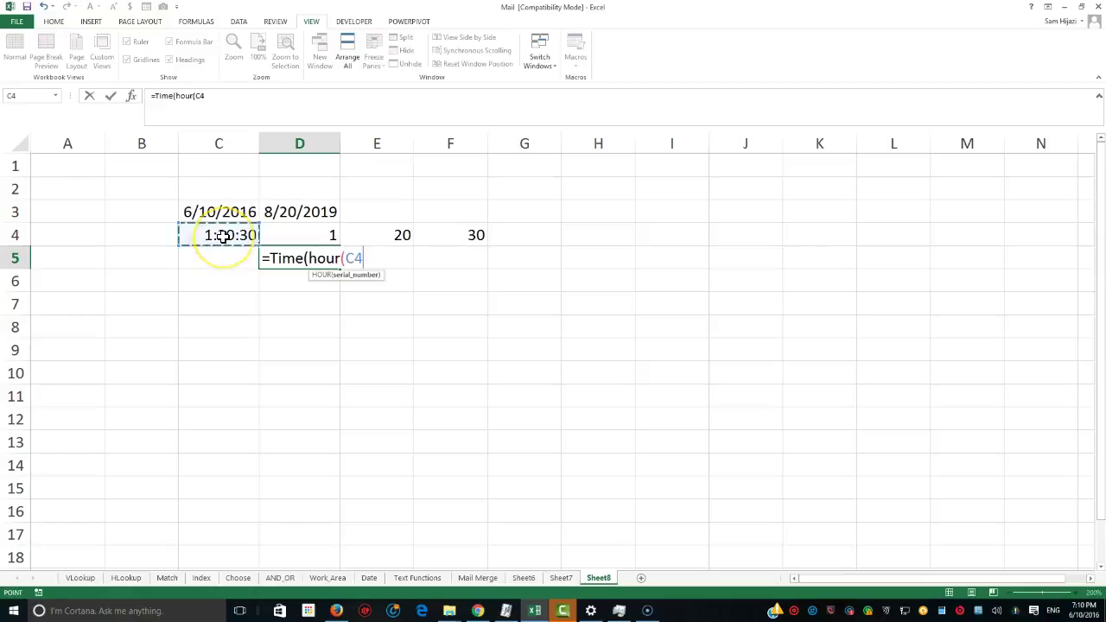
{"action": "type", "text": ")+"}
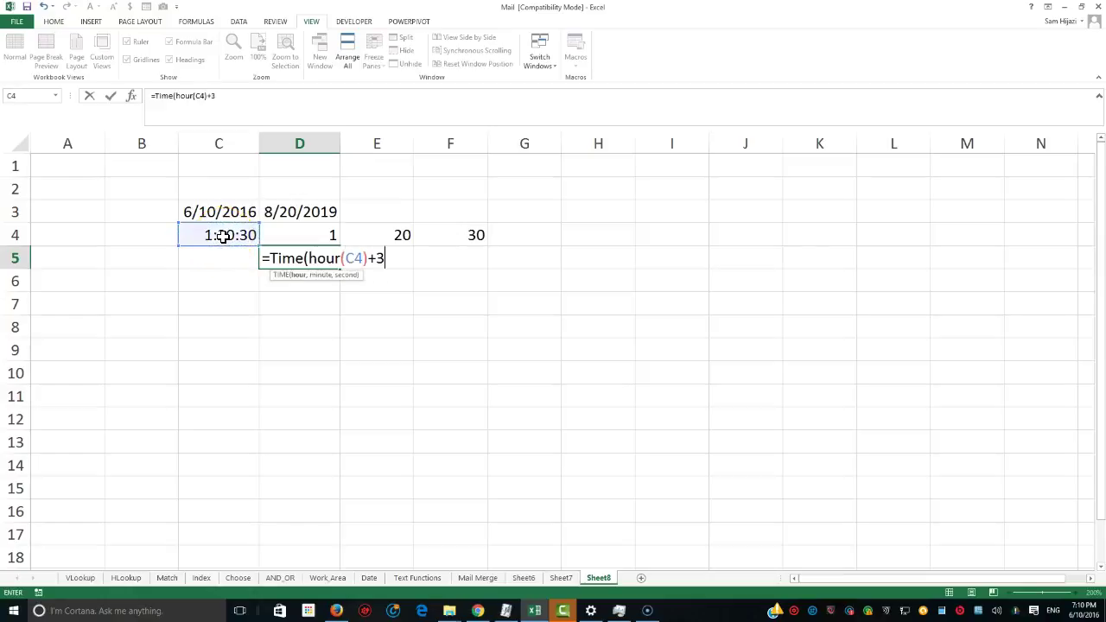
{"action": "type", "text": "2,"}
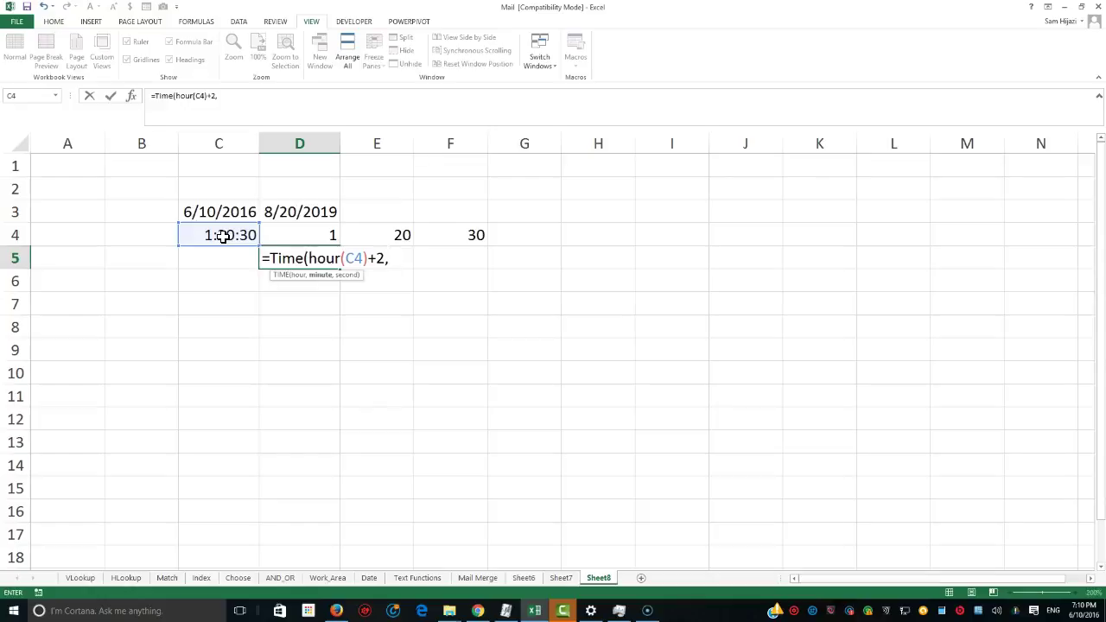
{"action": "type", "text": "min"}
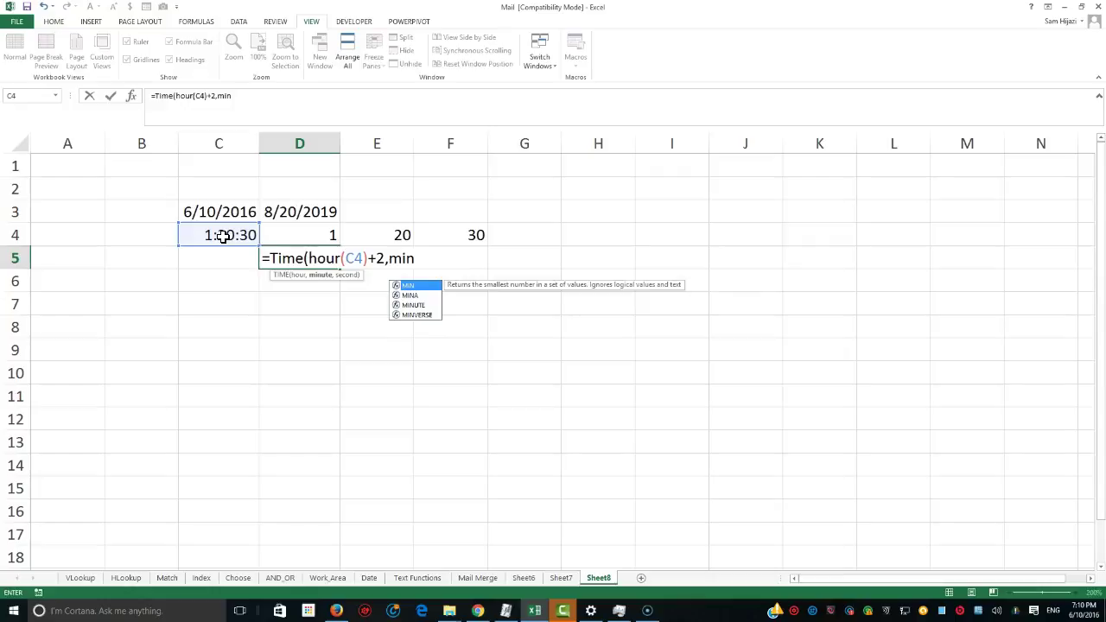
Complete the TIME formula with MINUTE(C4)+15 and SECOND(C4)+30, giving 3:36 AM.
{"action": "key", "text": "Down"}
{"action": "key", "text": "Down"}
{"action": "key", "text": "Tab"}
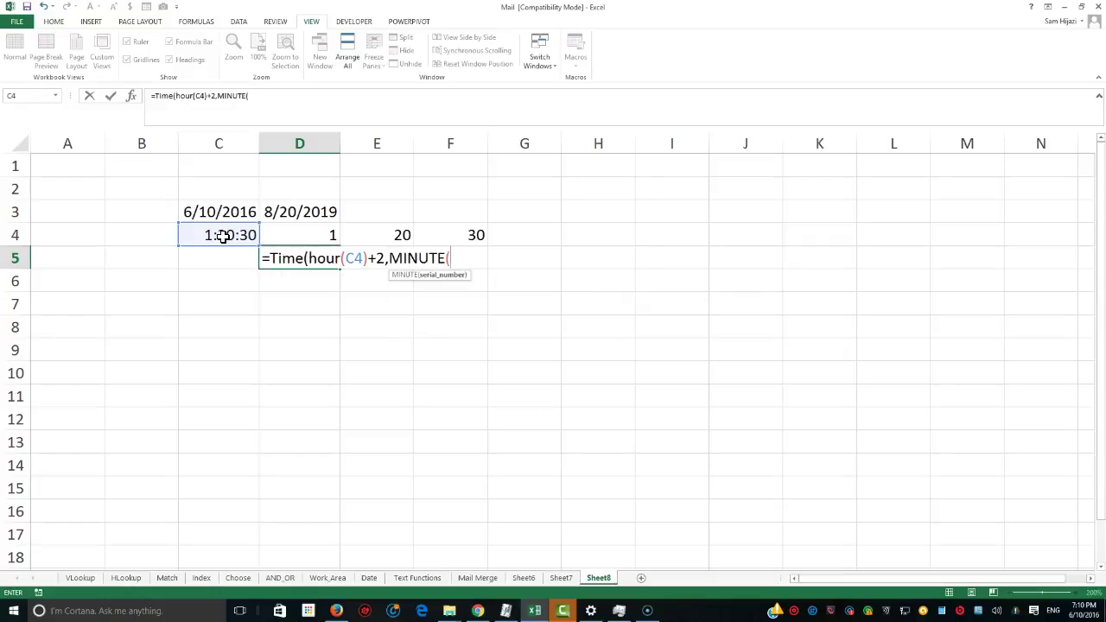
{"action": "left_click", "coordinate": [223, 236]}
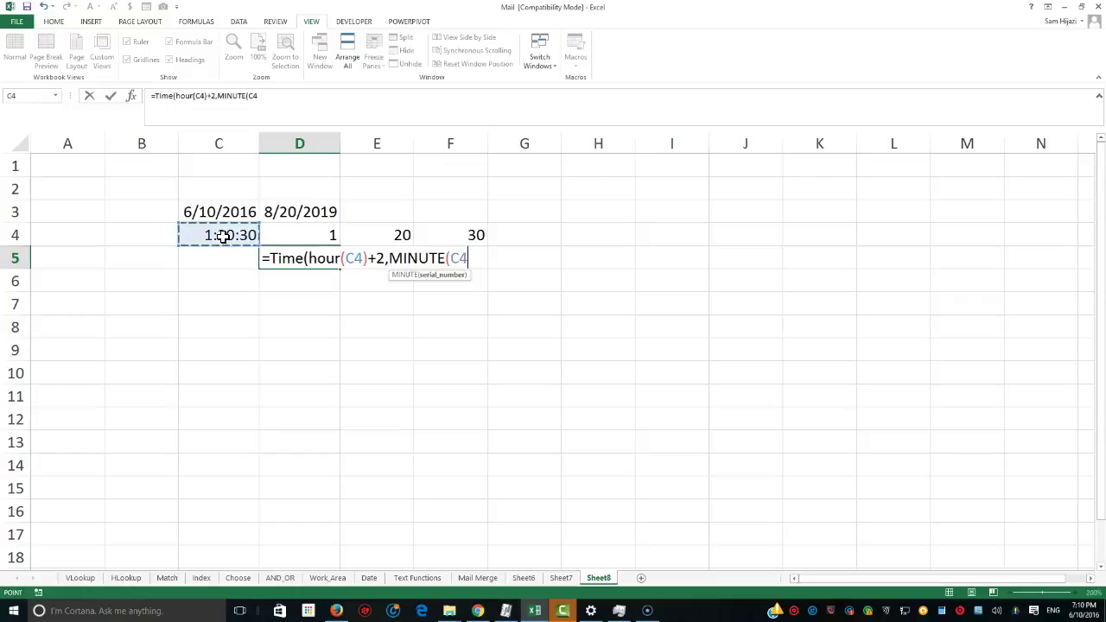
{"action": "type", "text": ")+"}
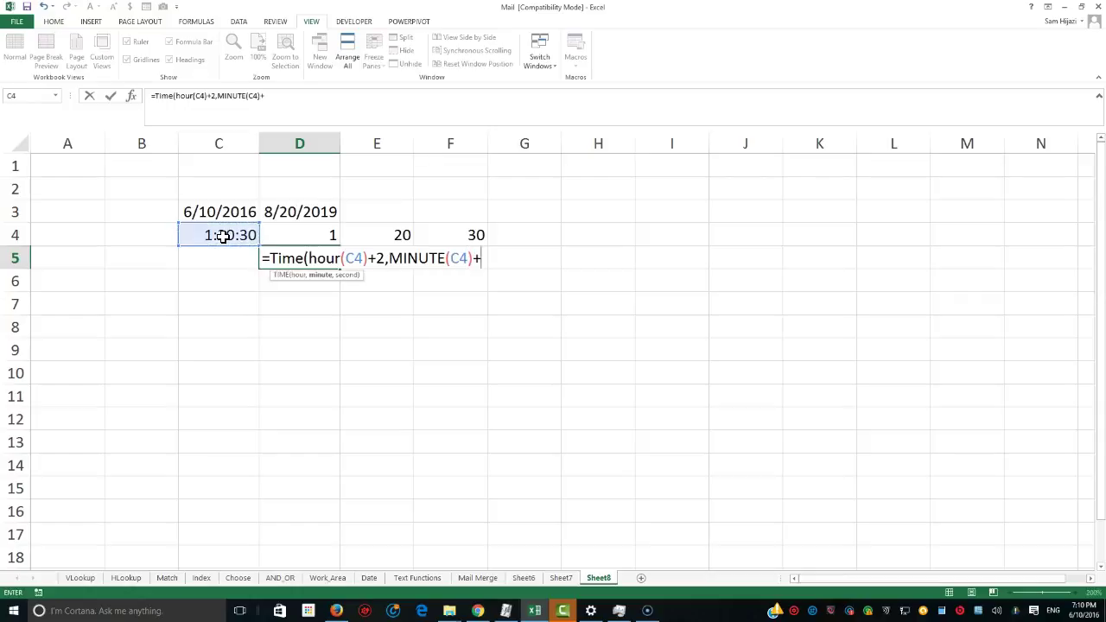
{"action": "type", "text": "15,secon"}
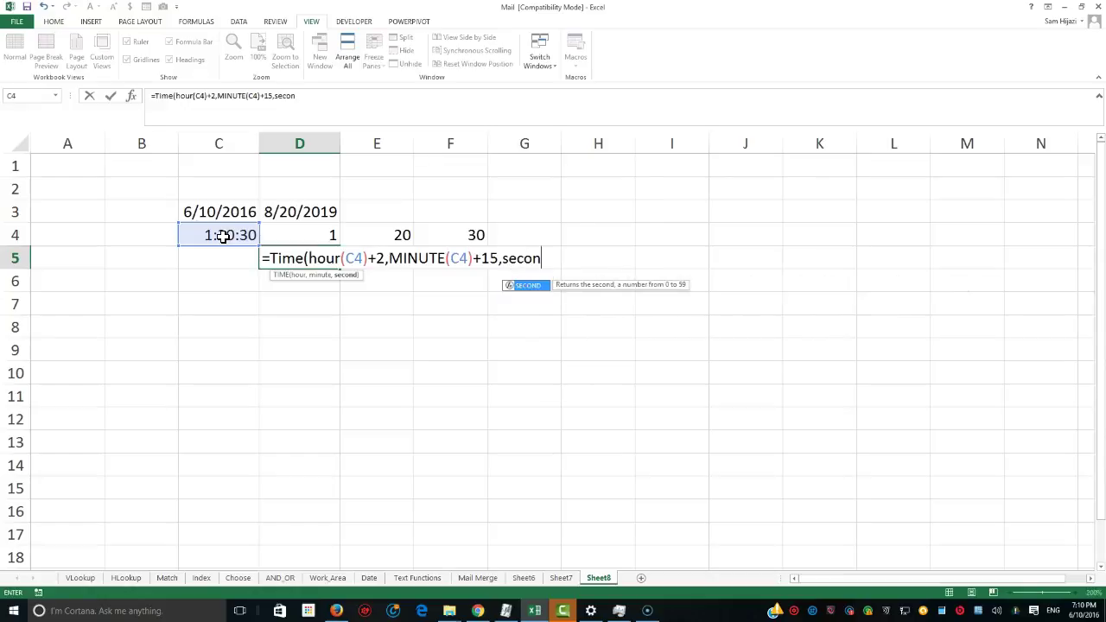
{"action": "key", "text": "Tab"}
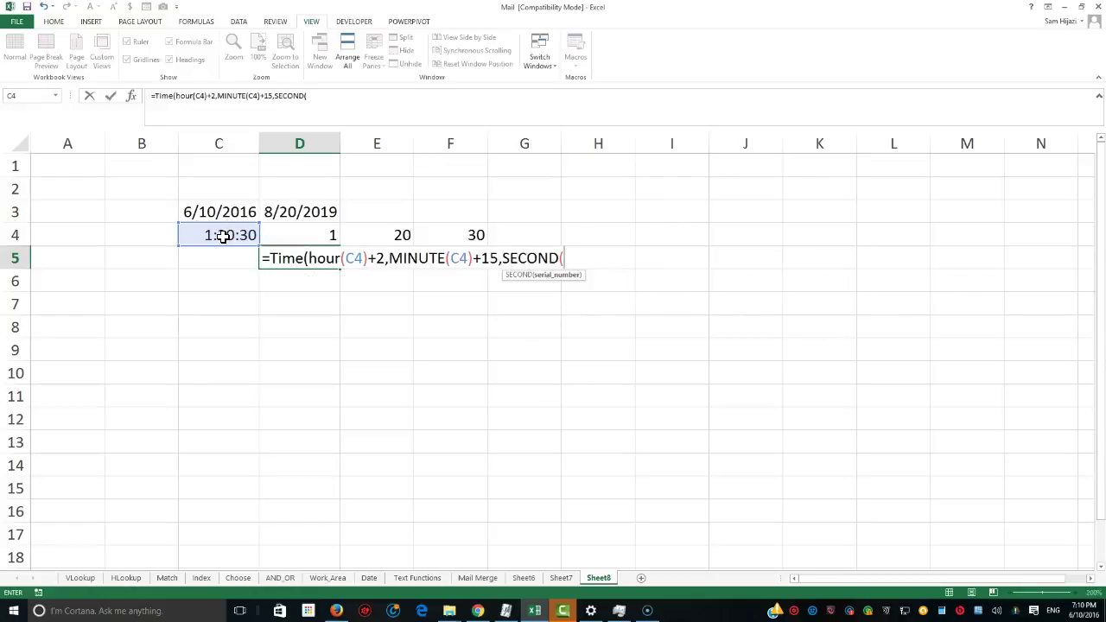
{"action": "left_click", "coordinate": [223, 236]}
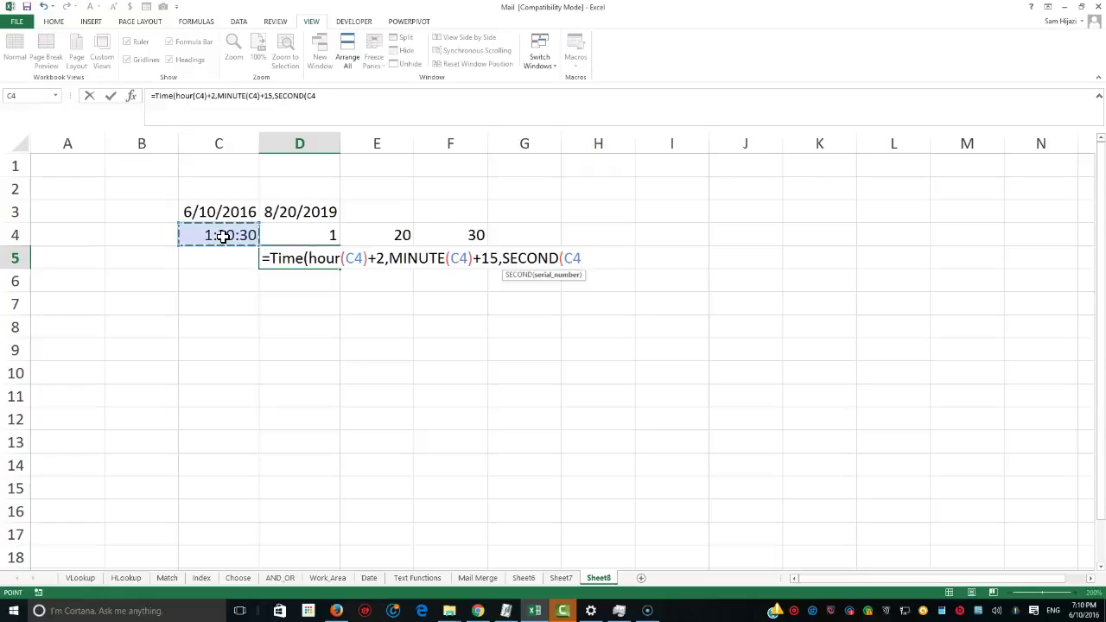
{"action": "type", "text": ")+"}
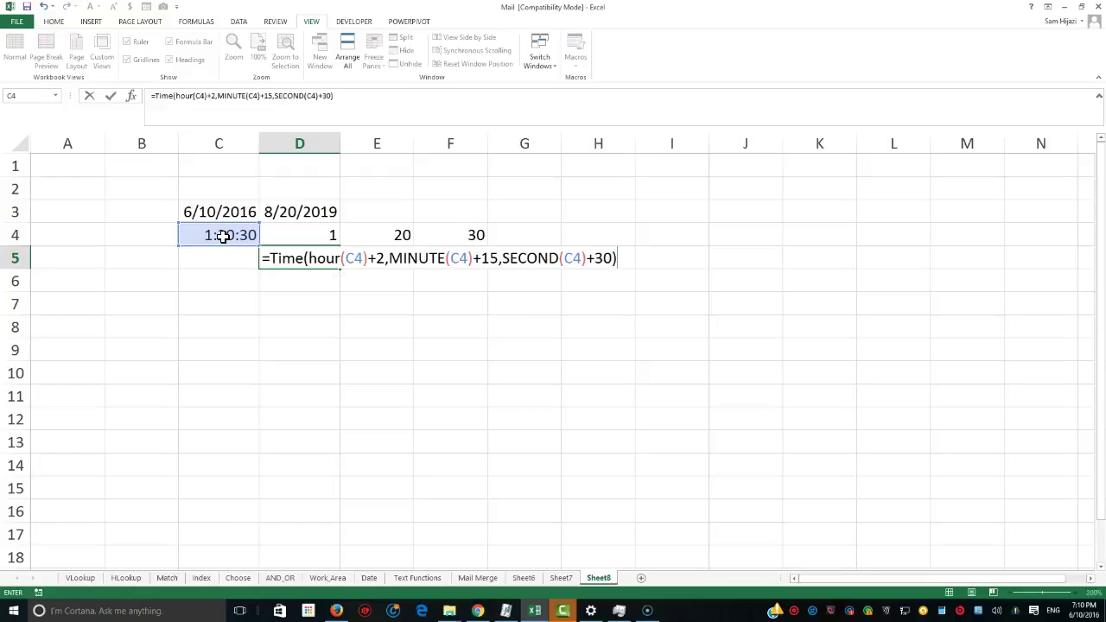
{"action": "type", "text": "30)"}
{"action": "key", "text": "Return"}
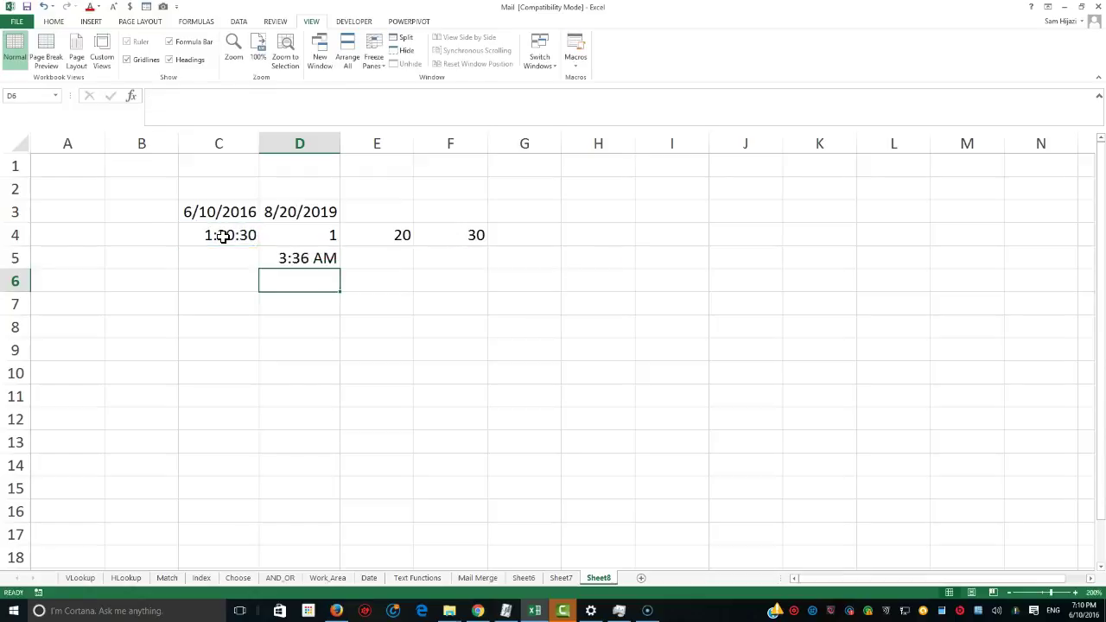
{"action": "left_click", "coordinate": [295, 257]}
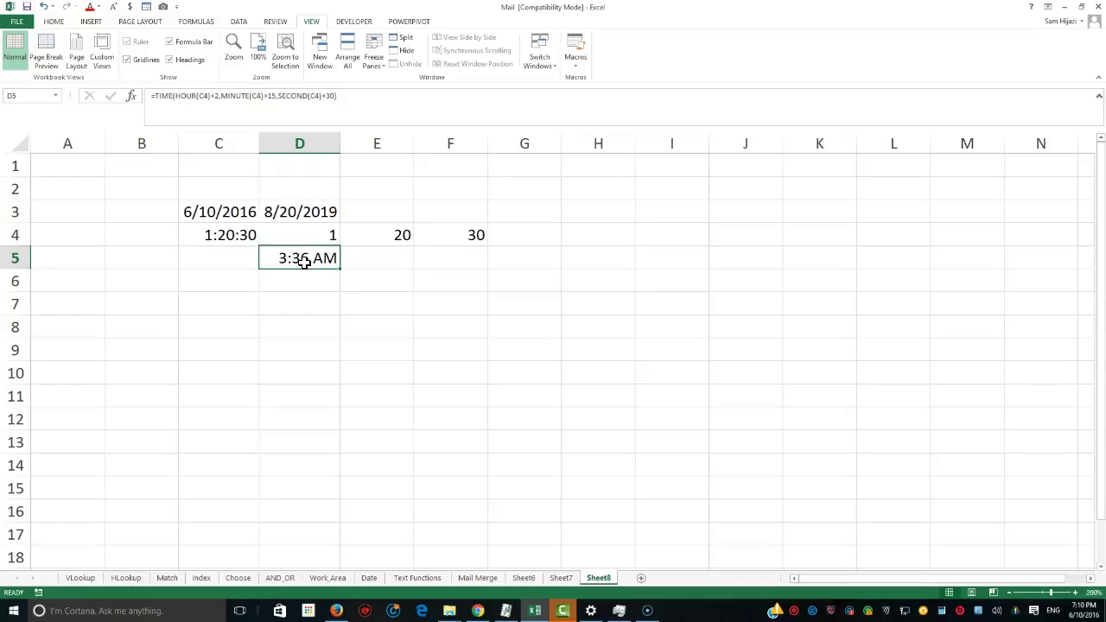
{"action": "left_click", "coordinate": [359, 259]}
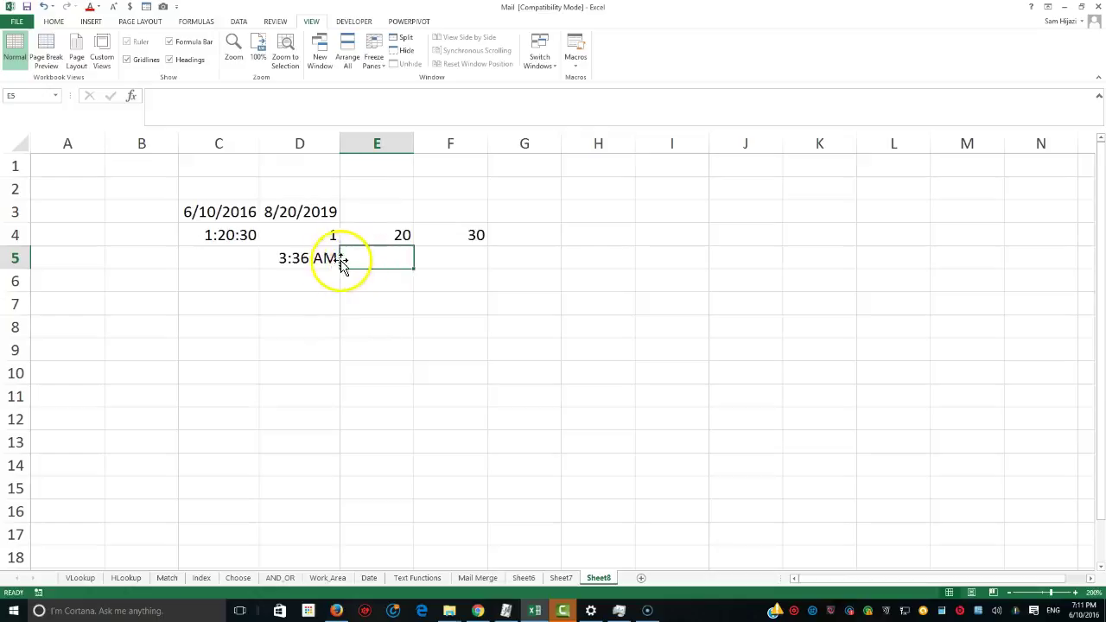
{"action": "left_click", "coordinate": [313, 260]}
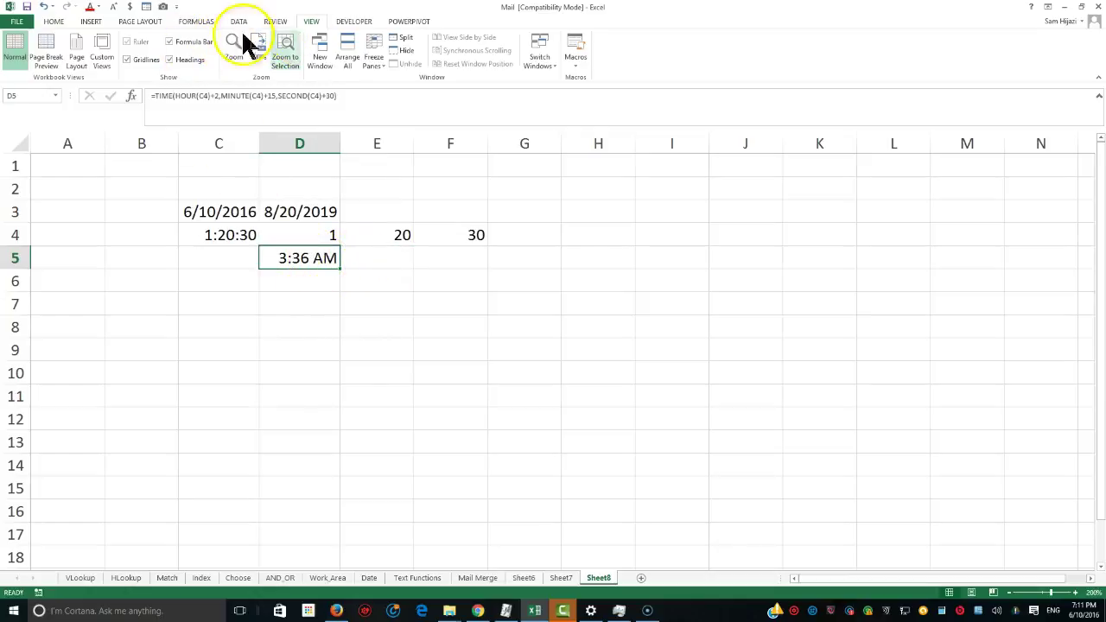
{"action": "left_click", "coordinate": [53, 22]}
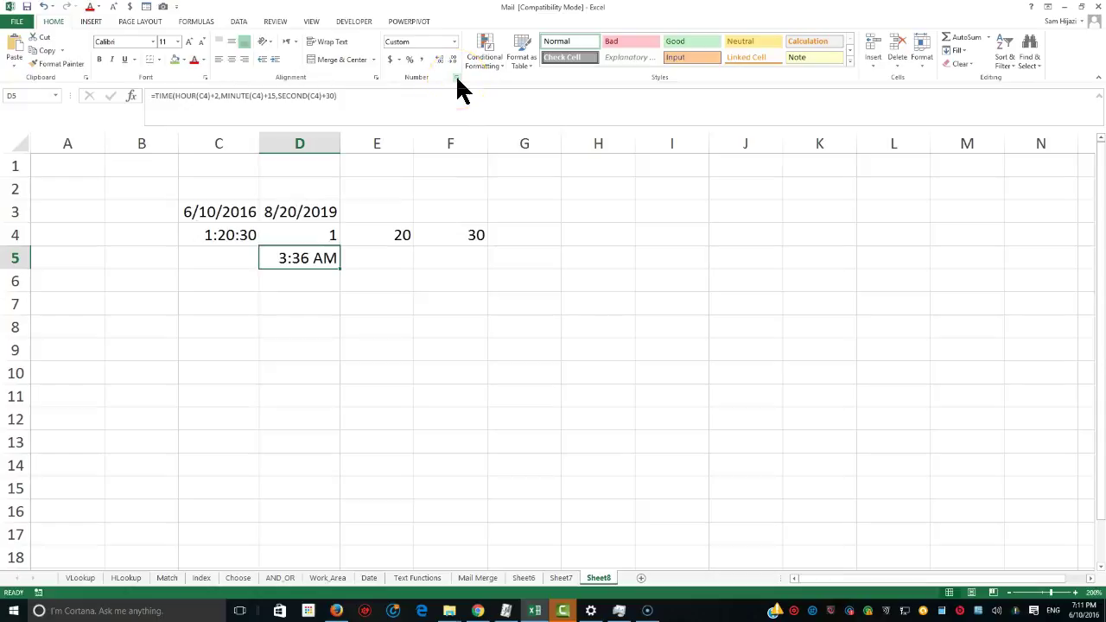
{"action": "left_click", "coordinate": [456, 41]}
{"action": "key", "text": "ctrl+1"}
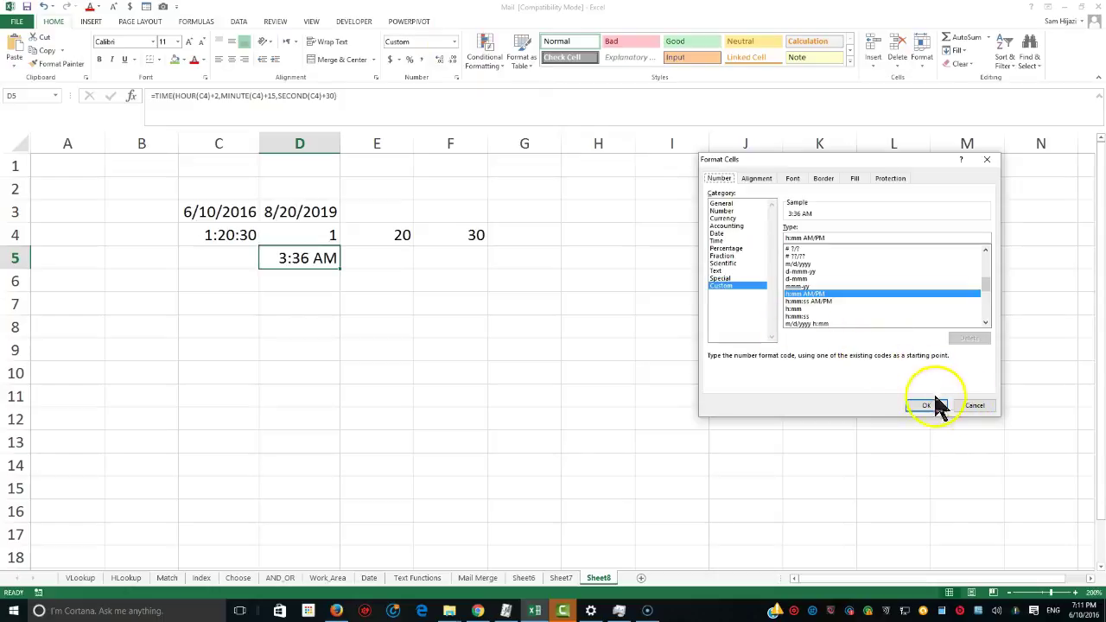
{"action": "left_click", "coordinate": [973, 406]}
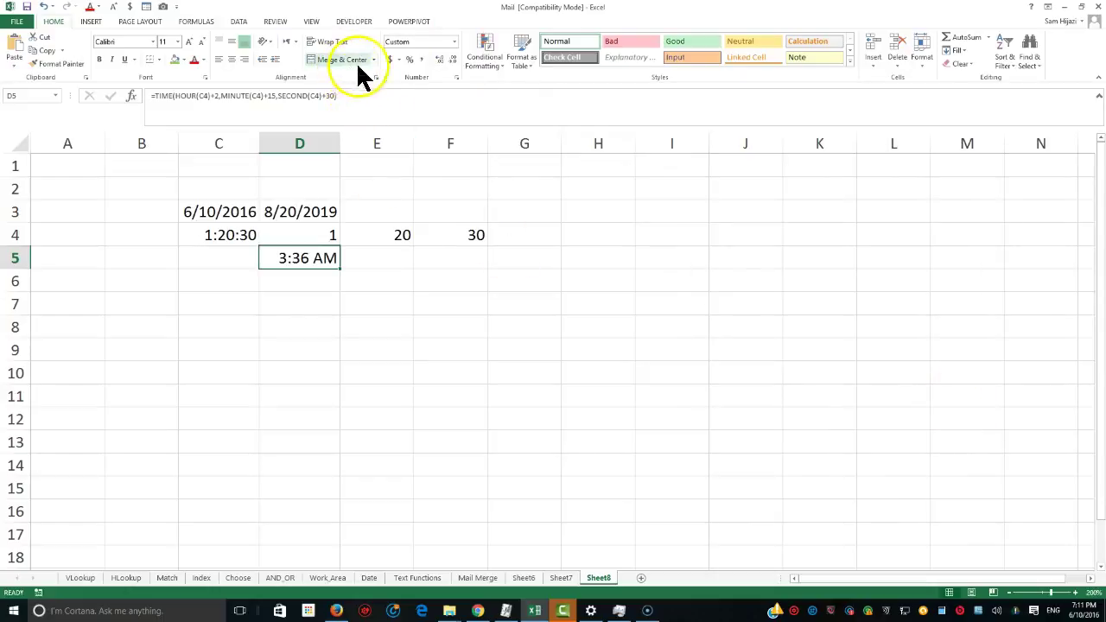
Format D5 with the 13:30:55 24-hour time type so it reads 3:36:00.
{"action": "left_click", "coordinate": [454, 42]}
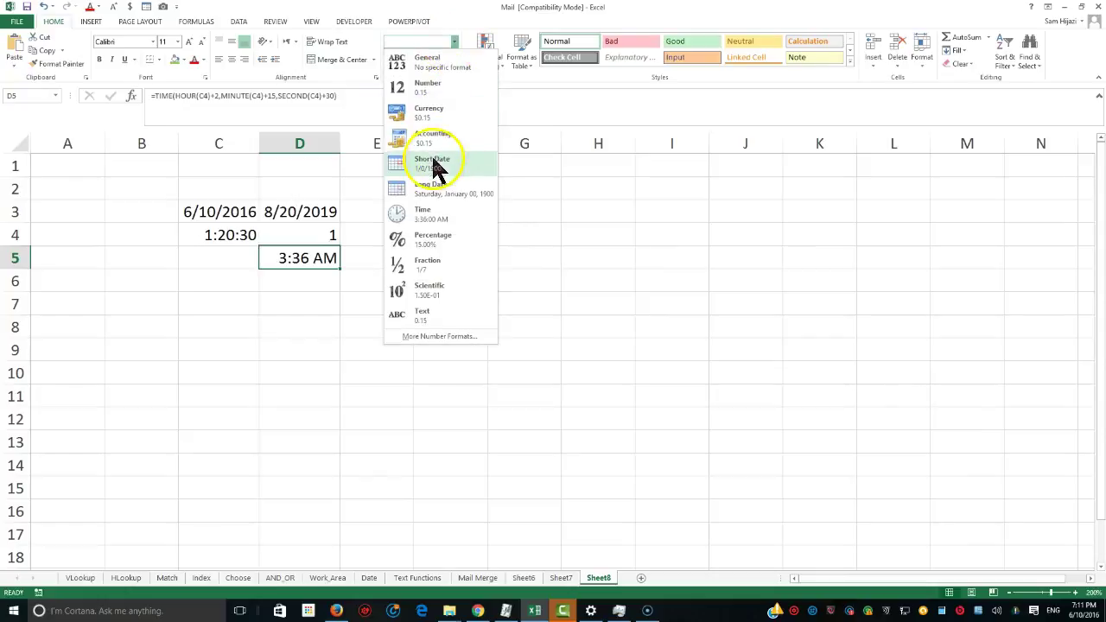
{"action": "left_click", "coordinate": [423, 214]}
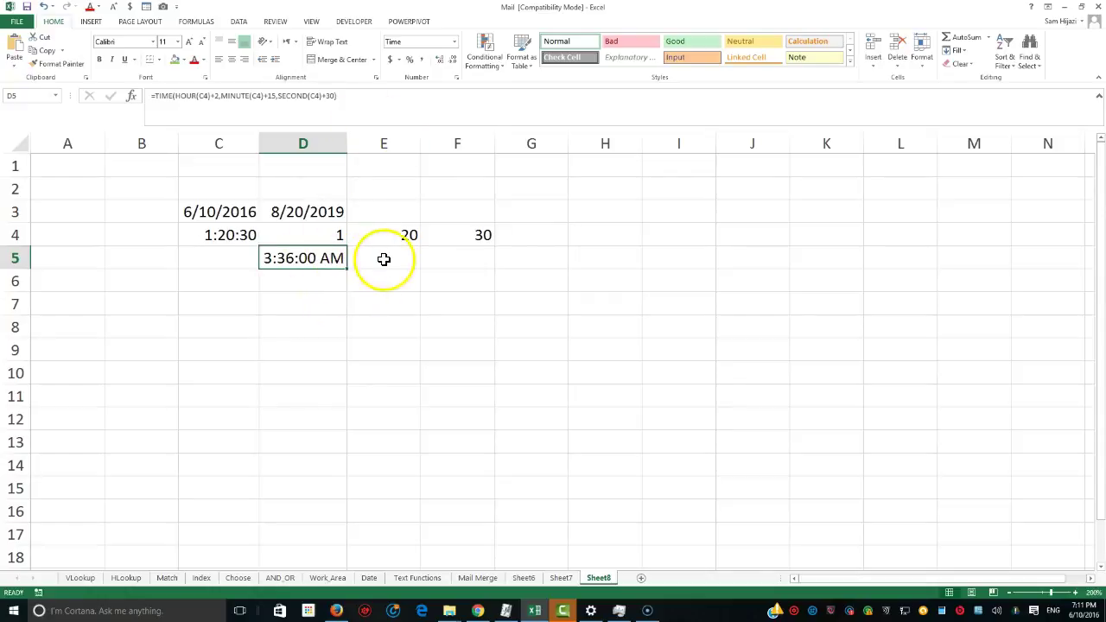
{"action": "left_click", "coordinate": [454, 47]}
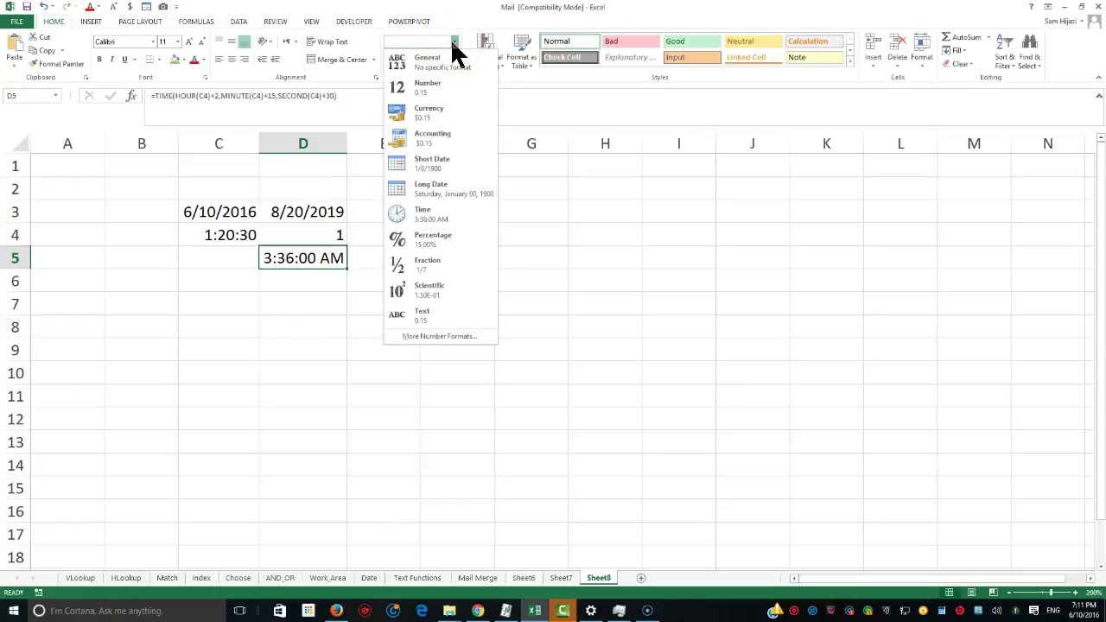
{"action": "left_click", "coordinate": [455, 47]}
{"action": "left_click", "coordinate": [452, 49]}
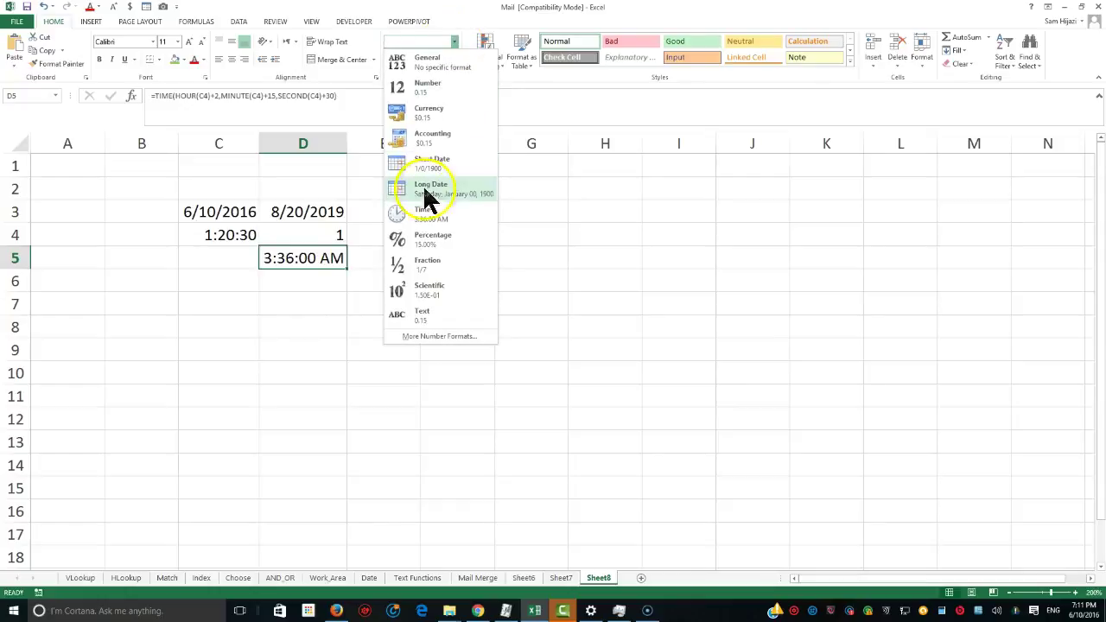
{"action": "left_click", "coordinate": [419, 341]}
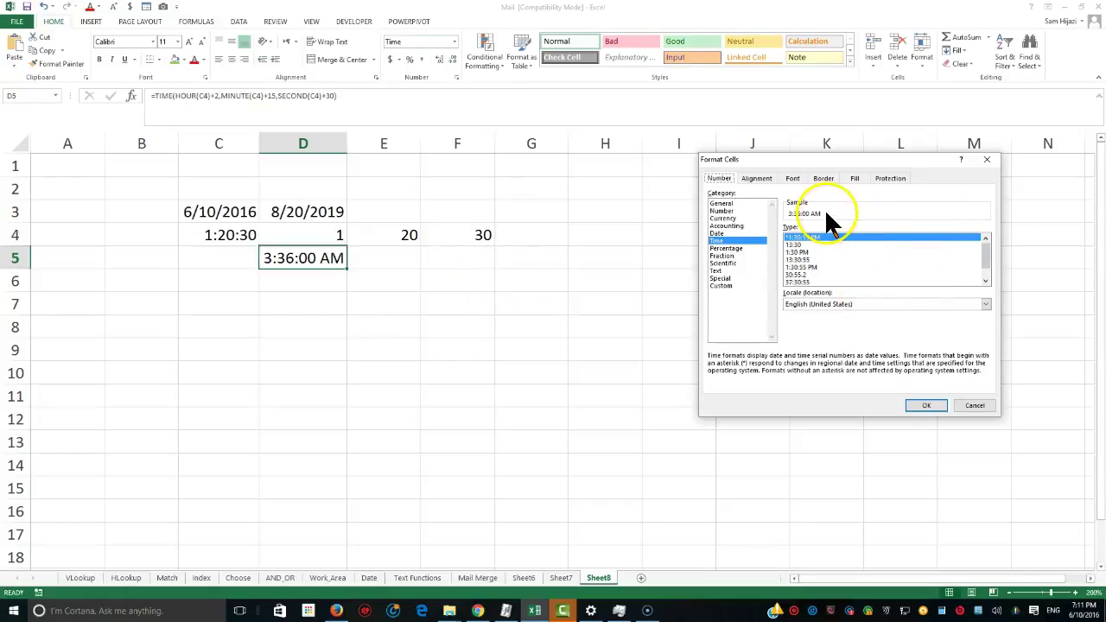
{"action": "left_click_drag", "start_coordinate": [855, 169], "coordinate": [492, 294]}
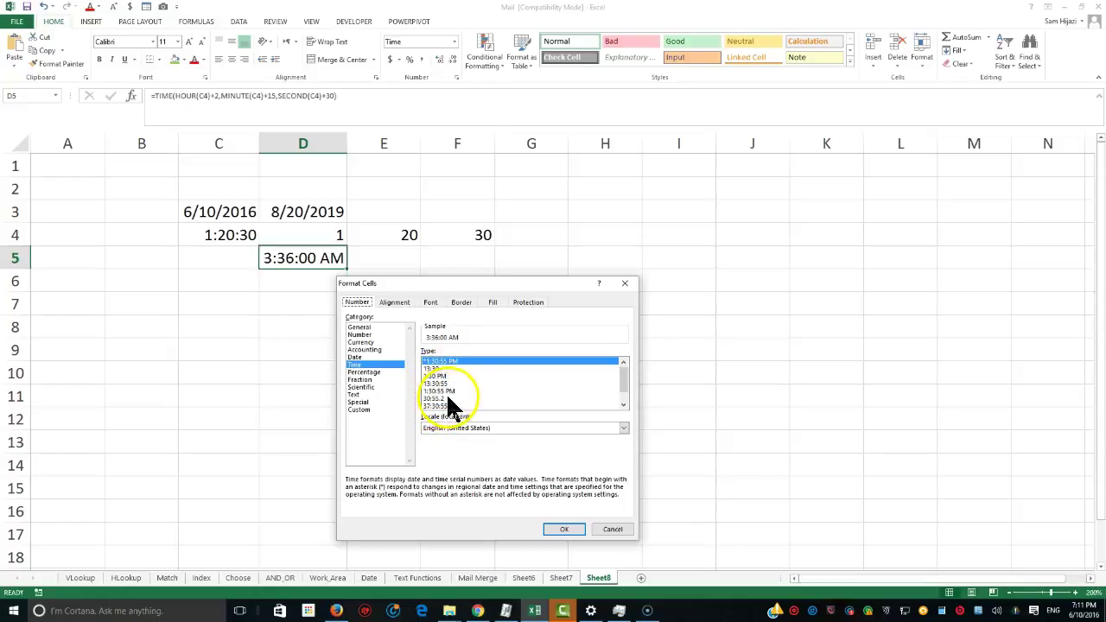
{"action": "left_click", "coordinate": [440, 384]}
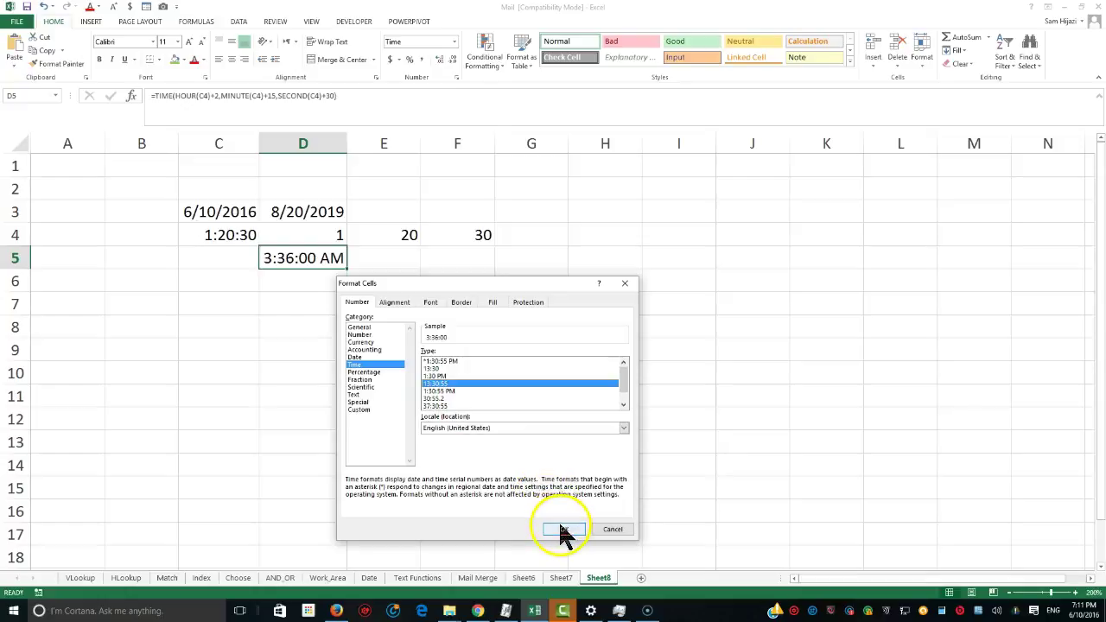
{"action": "left_click", "coordinate": [562, 528]}
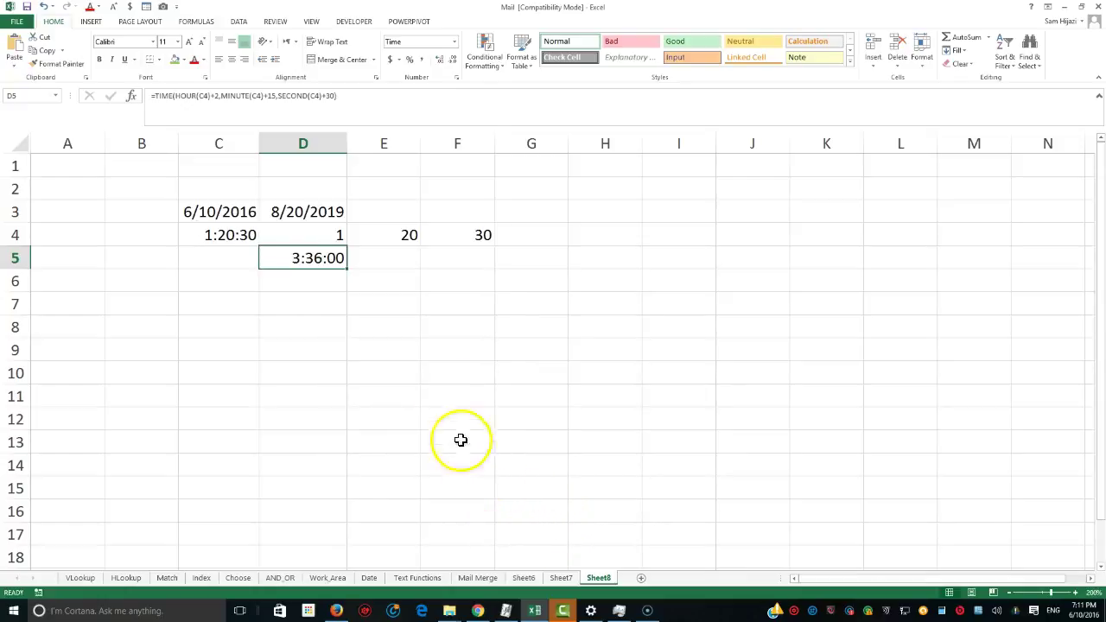
{"action": "left_click", "coordinate": [455, 42]}
{"action": "left_click", "coordinate": [430, 211]}
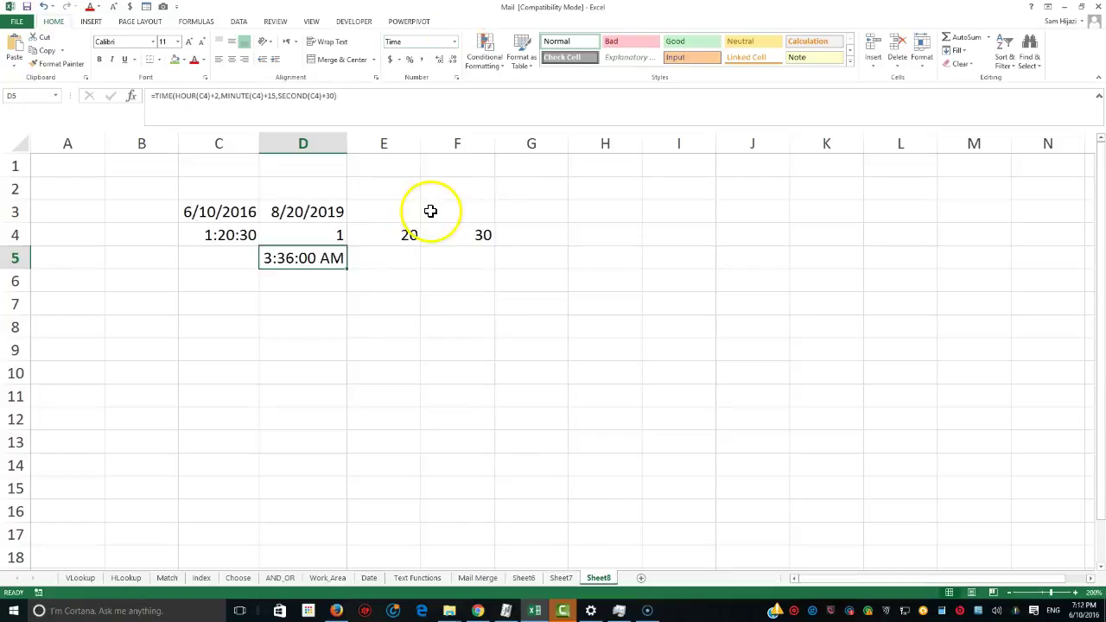
{"action": "left_click", "coordinate": [454, 41]}
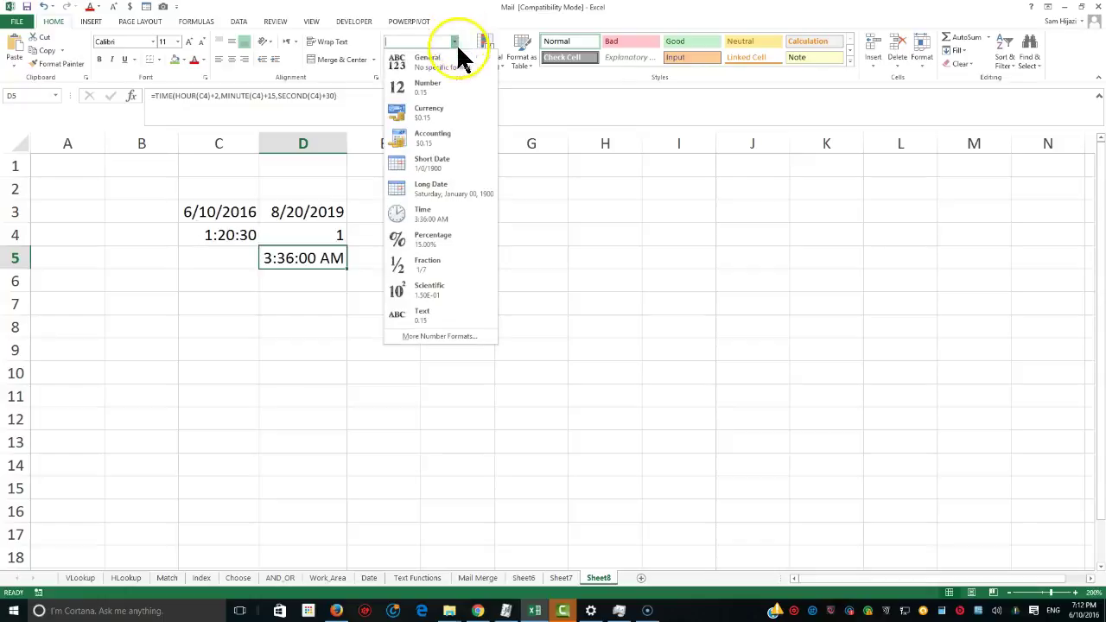
{"action": "left_click", "coordinate": [439, 336]}
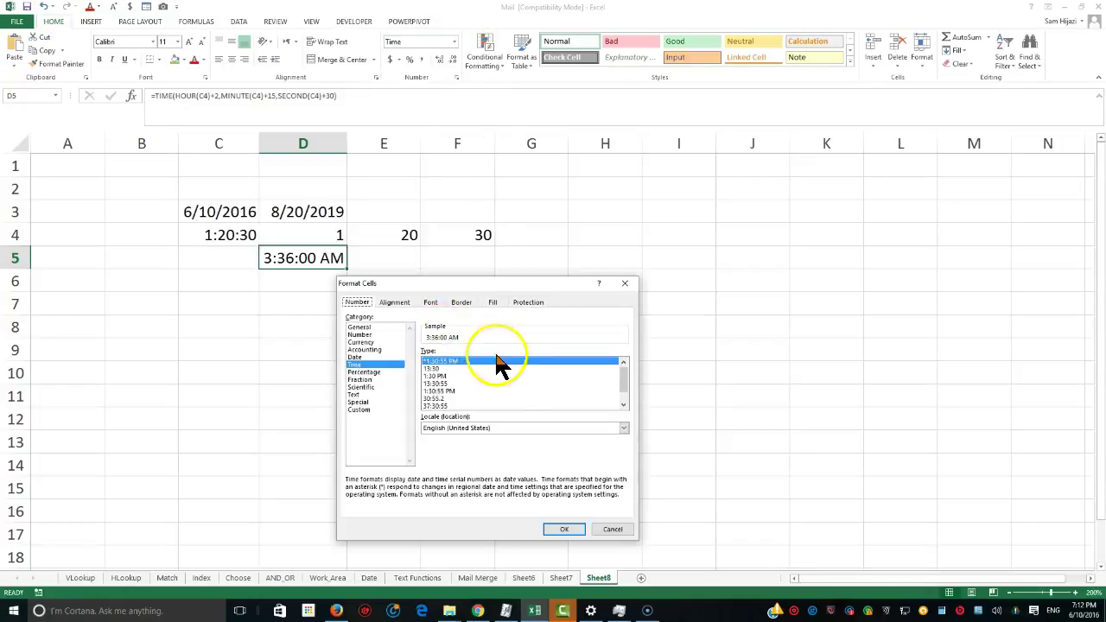
{"action": "left_click", "coordinate": [440, 385]}
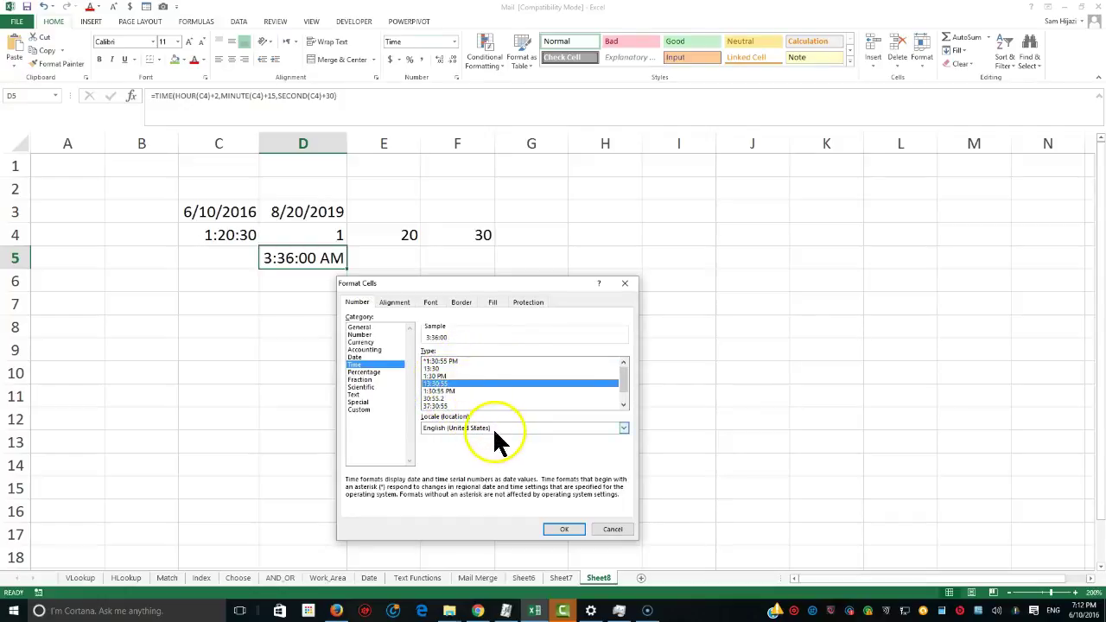
{"action": "left_click", "coordinate": [562, 530]}
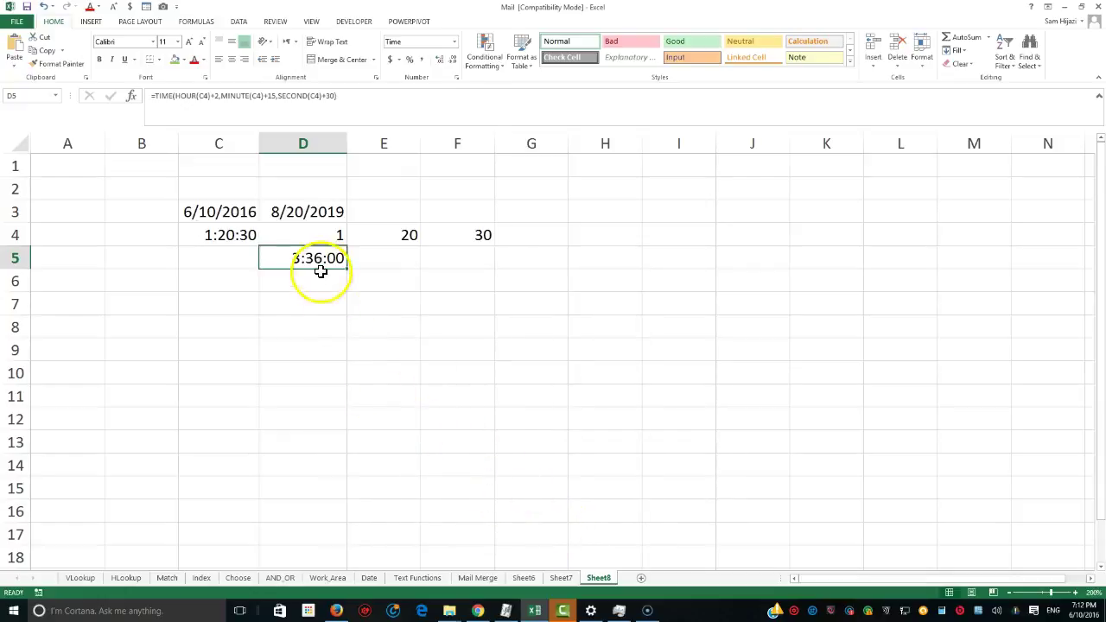
Switch D5 to the 1:30 PM time format (3:36 AM), then open D3's formula.
{"action": "left_click", "coordinate": [455, 41]}
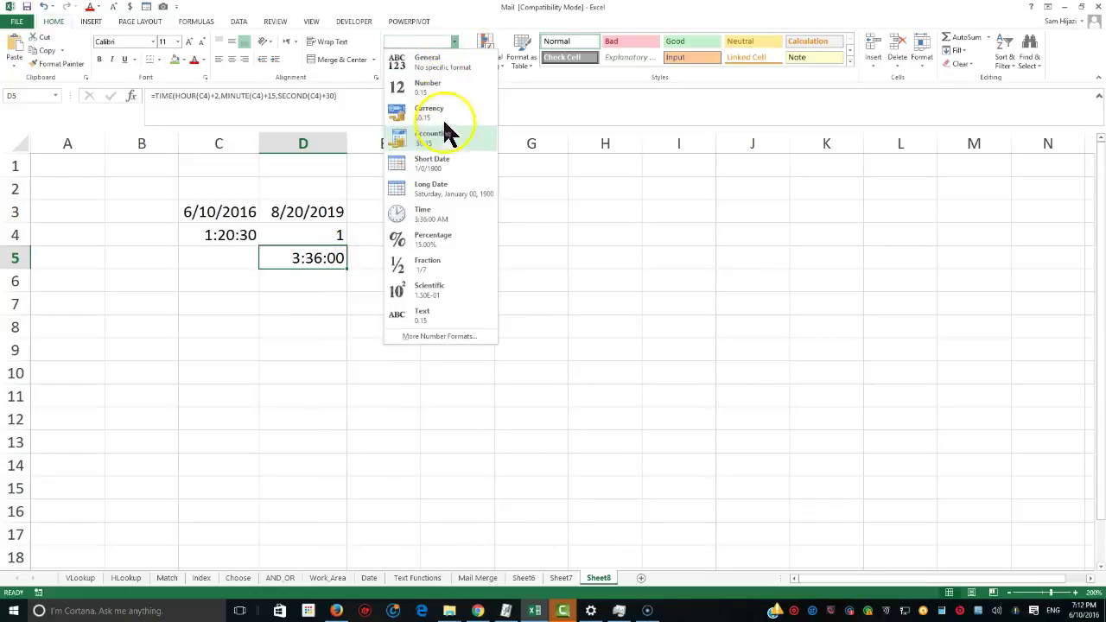
{"action": "left_click", "coordinate": [434, 337]}
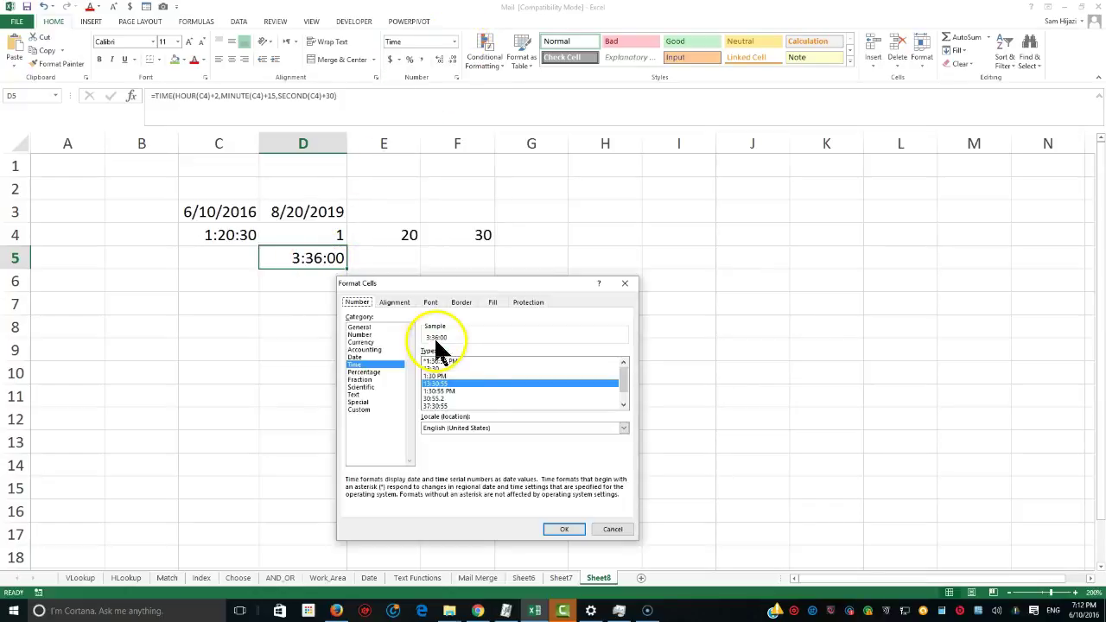
{"action": "left_click", "coordinate": [453, 391]}
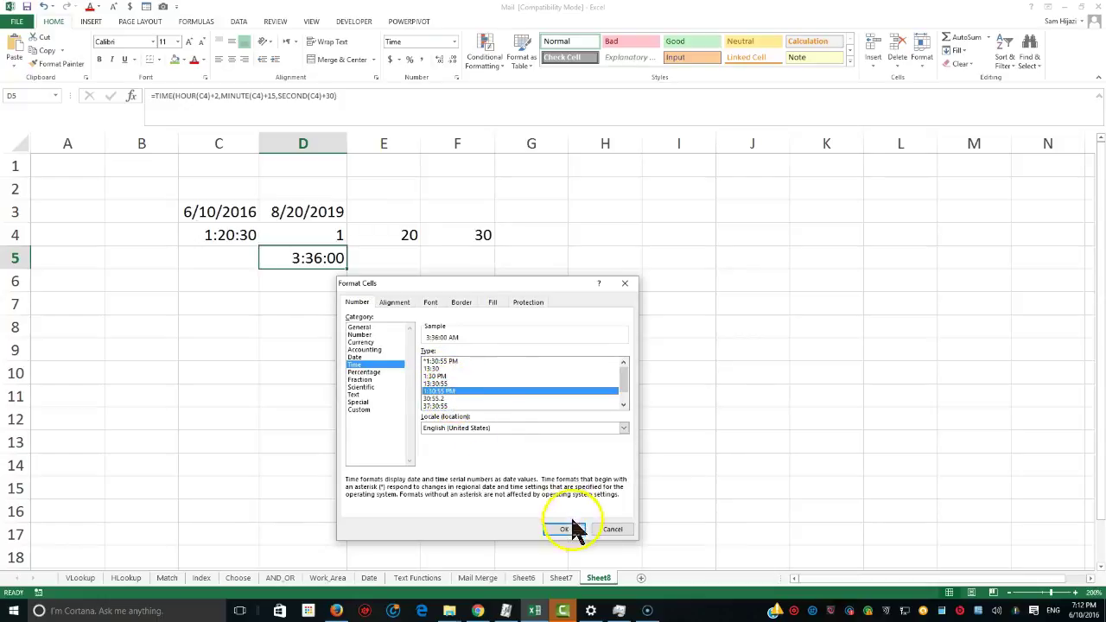
{"action": "left_click", "coordinate": [443, 377]}
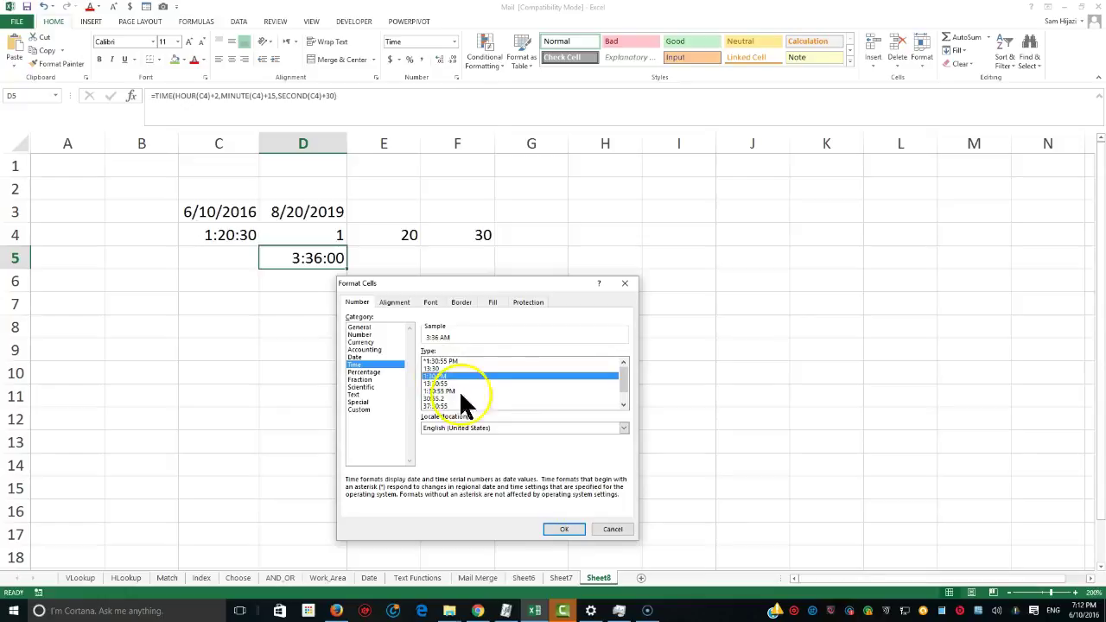
{"action": "left_click", "coordinate": [566, 529]}
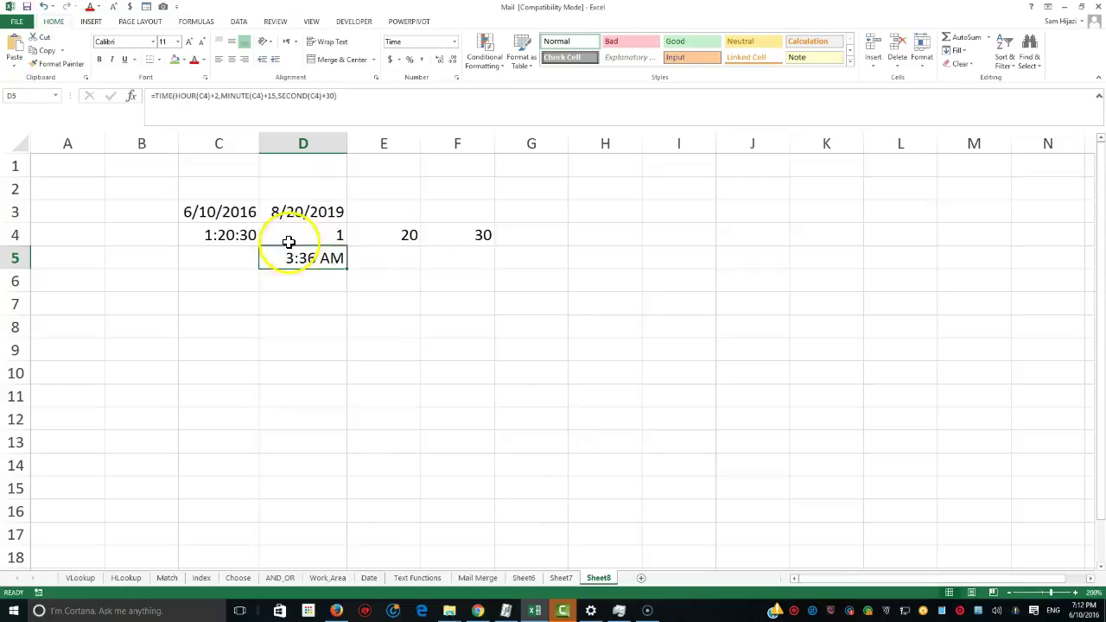
{"action": "left_click", "coordinate": [296, 216]}
{"action": "double_click", "coordinate": [299, 216]}
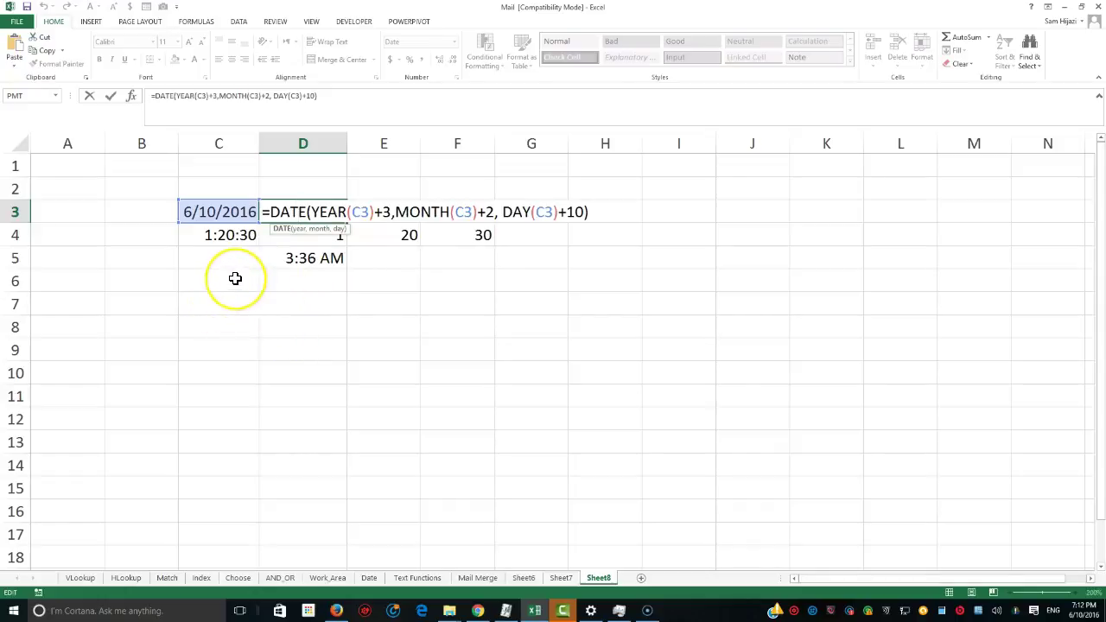
Leave D3's DATE formula unchanged at 8/20/2019 and select cell C8.
{"action": "key", "text": "Return"}
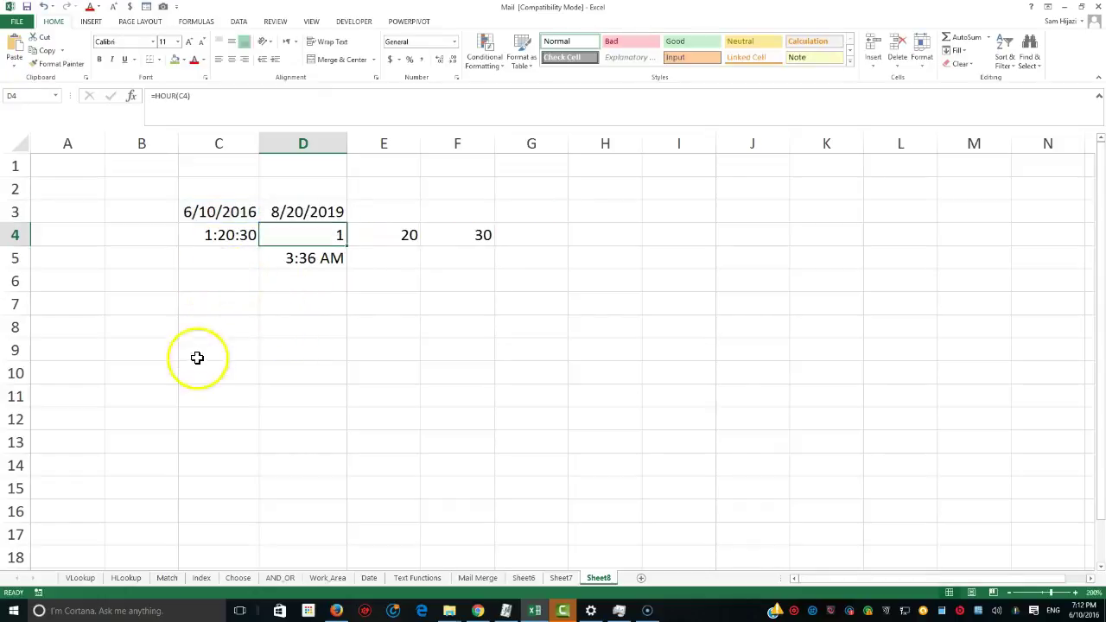
{"action": "left_click", "coordinate": [211, 336]}
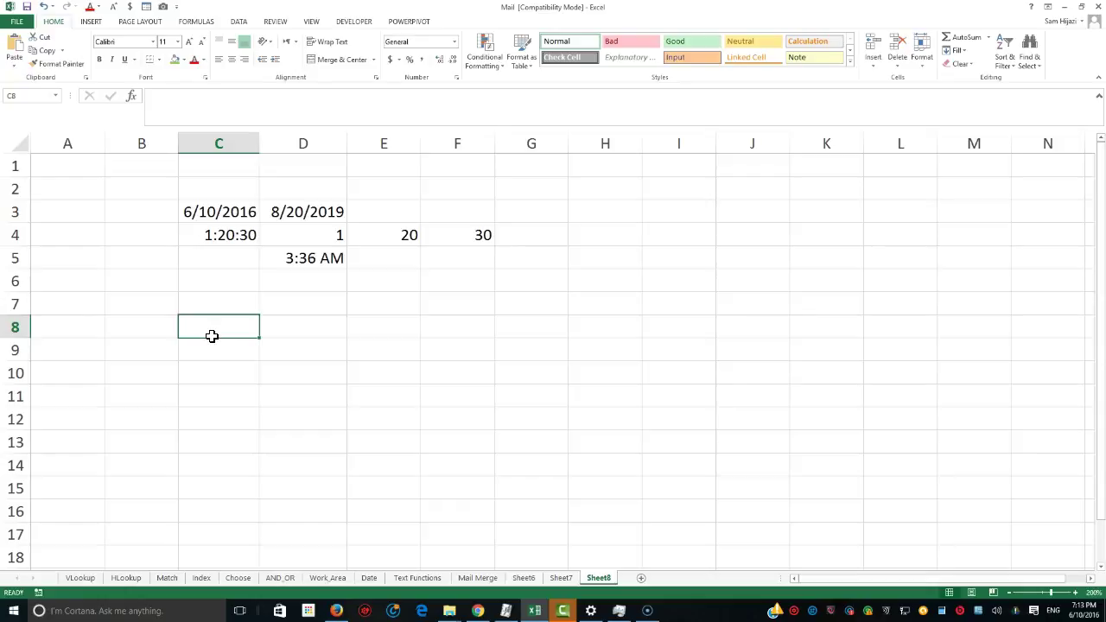
Enter the old date 07/02/2009 in C8, correcting the mistyped year.
{"action": "type", "text": "07"}
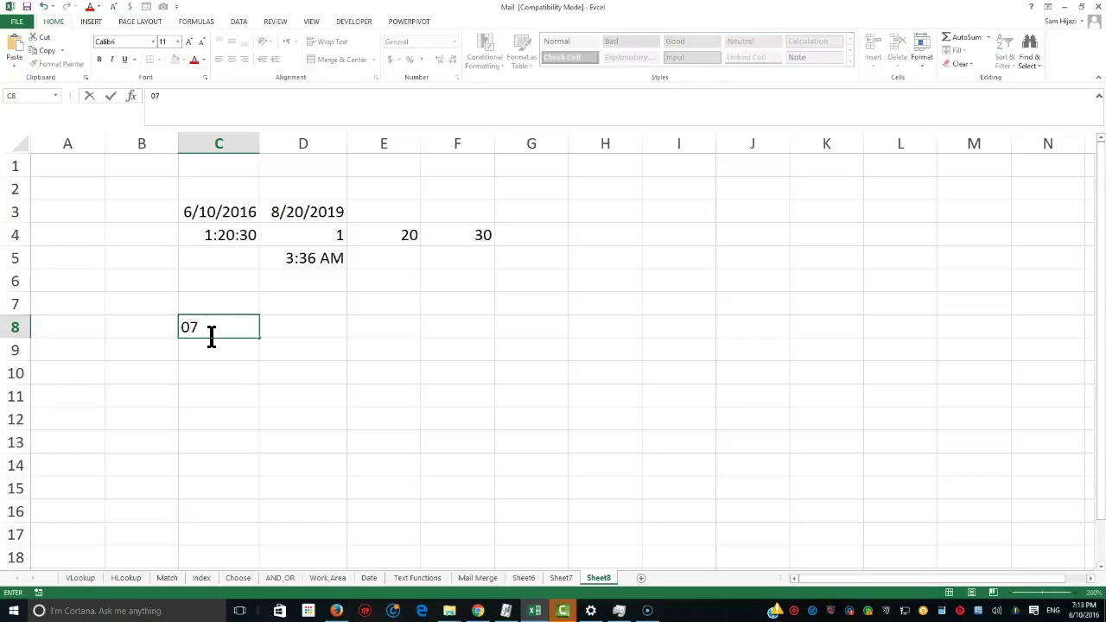
{"action": "type", "text": "/02/10"}
{"action": "key", "text": "BackSpace"}
{"action": "key", "text": "BackSpace"}
{"action": "type", "text": "2009"}
{"action": "key", "text": "Tab"}
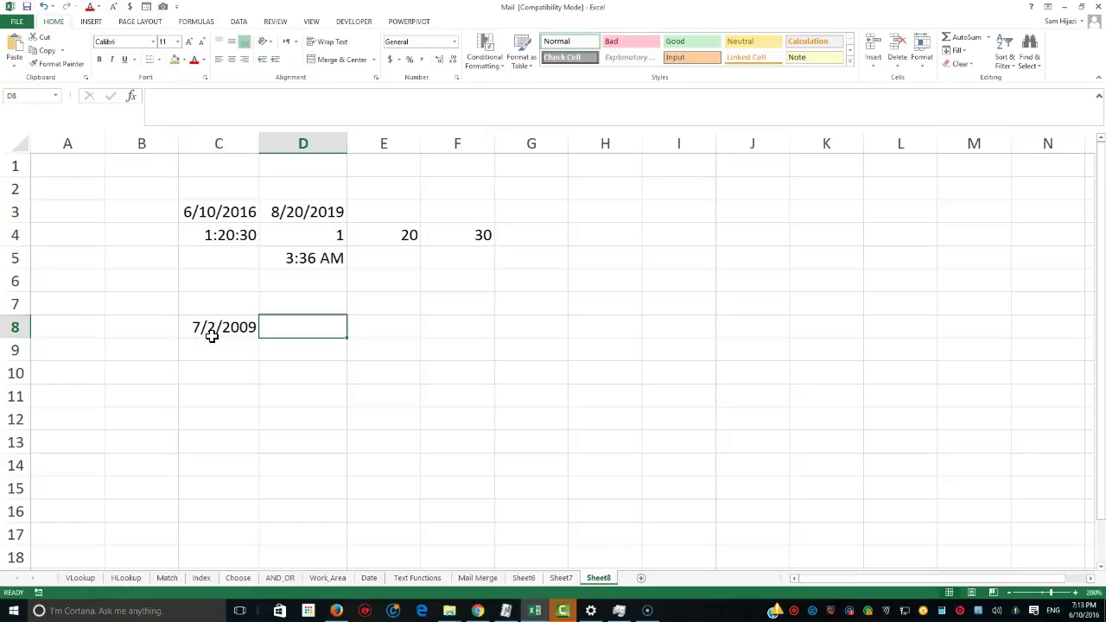
Enter =today() in D8 to show 6/10/2016, then compare it with C8's date.
{"action": "type", "text": "=to"}
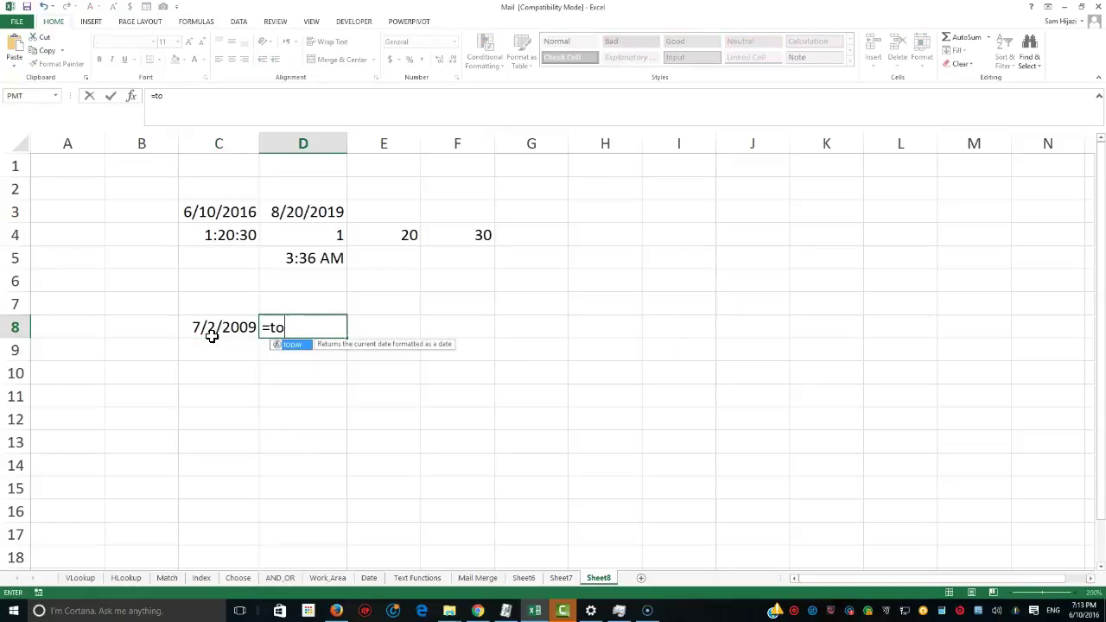
{"action": "type", "text": "day()"}
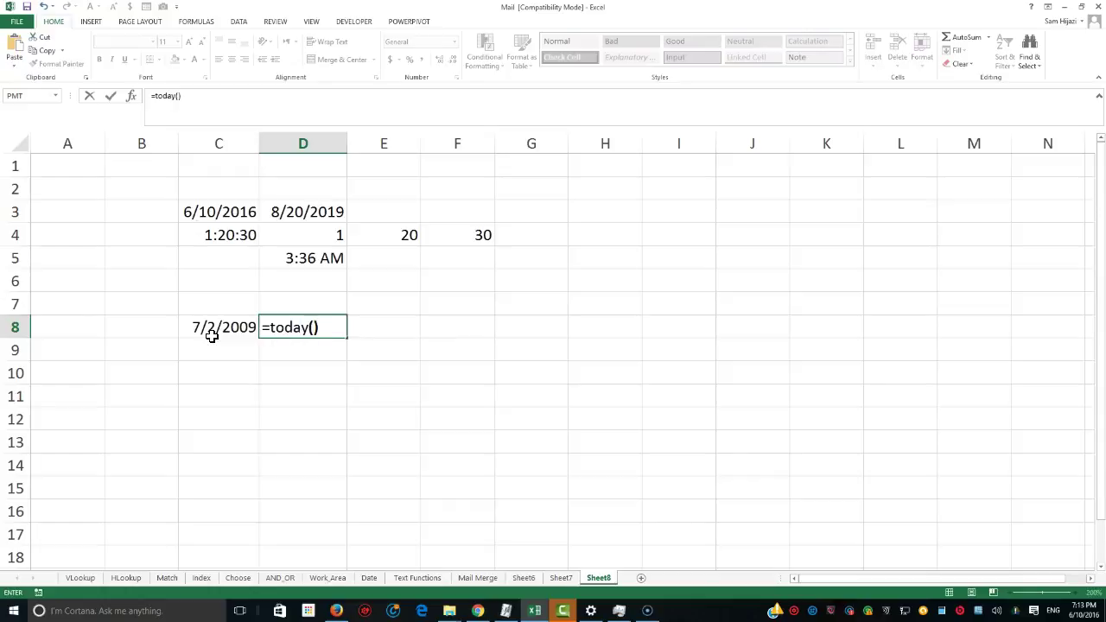
{"action": "key", "text": "Return"}
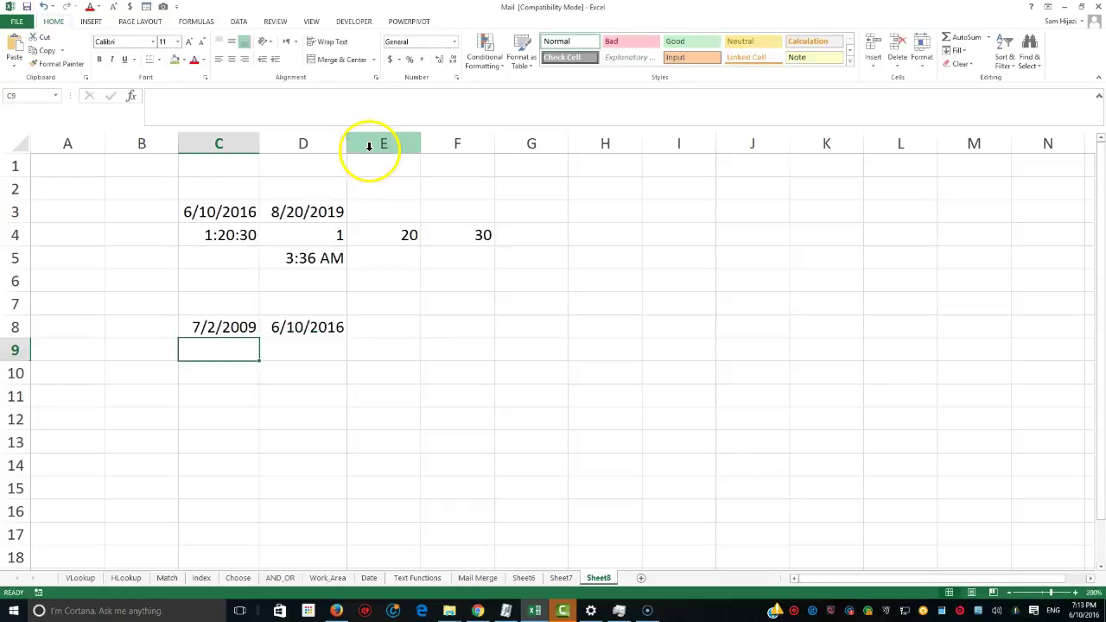
{"action": "left_click", "coordinate": [294, 328]}
{"action": "left_click", "coordinate": [227, 325]}
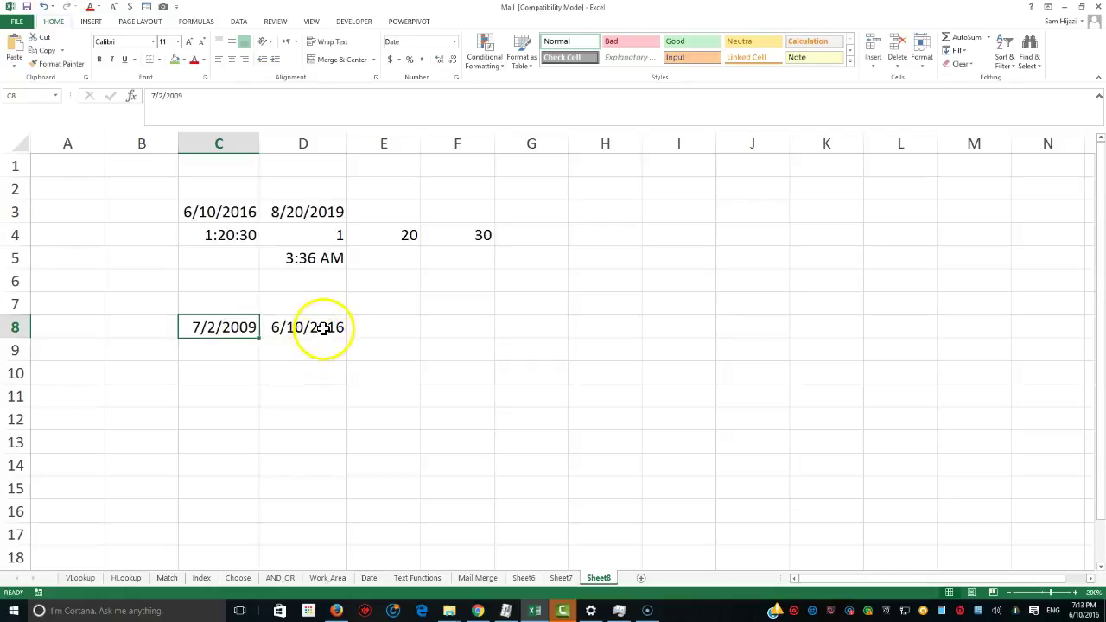
{"action": "left_click", "coordinate": [313, 327]}
{"action": "left_click", "coordinate": [229, 327]}
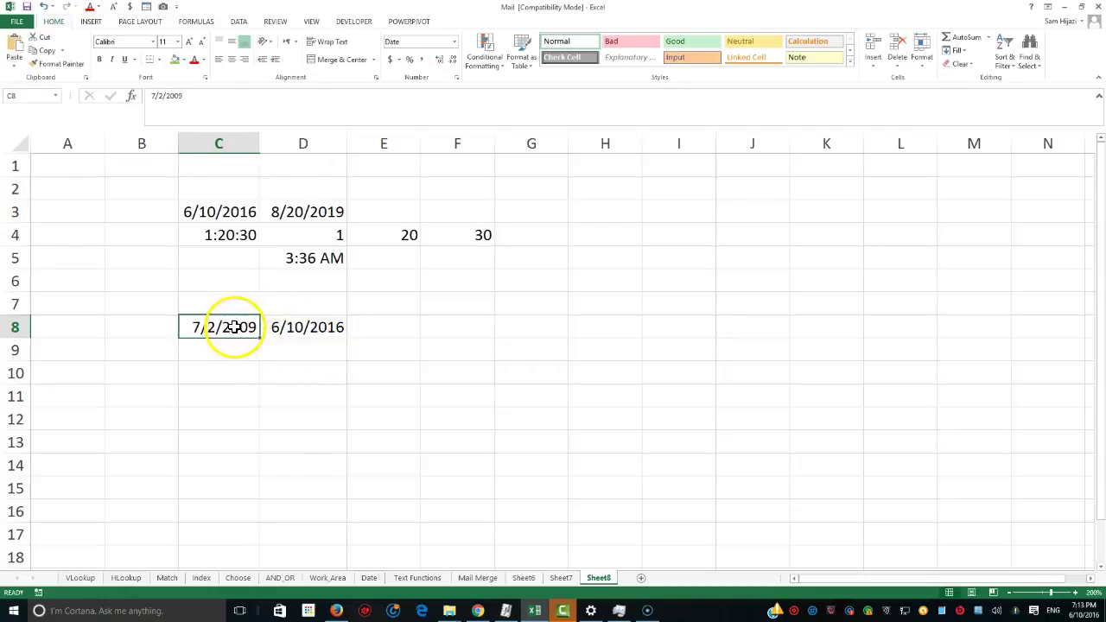
Enter =datedif(C8,D8,"Y") in E8, returning 6 whole years between the dates.
{"action": "left_click", "coordinate": [394, 331]}
{"action": "type", "text": "="}
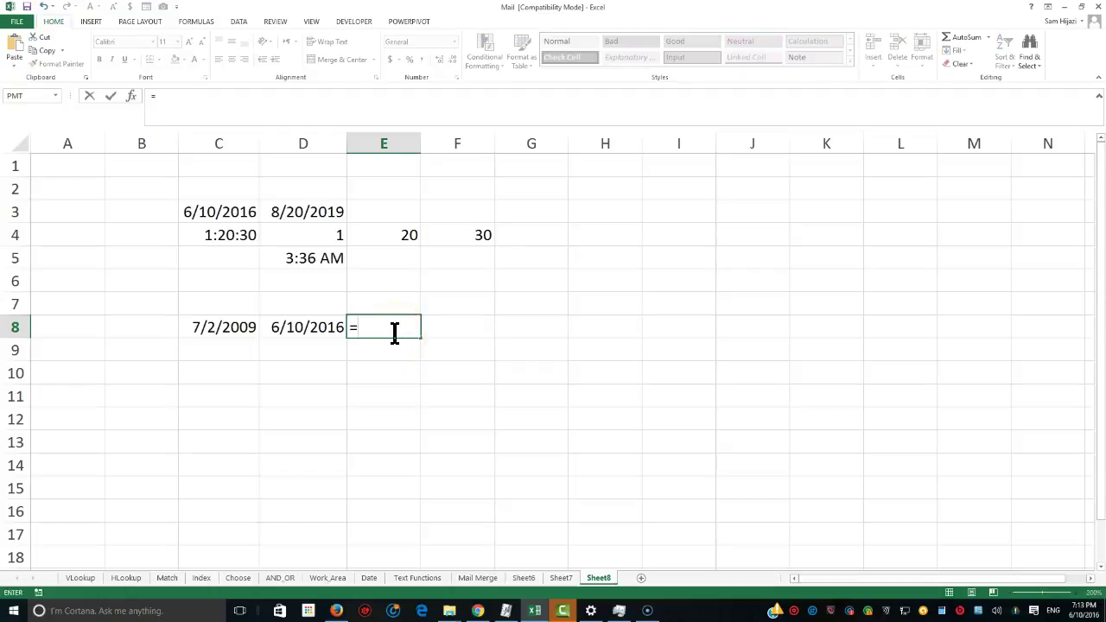
{"action": "type", "text": "datedif"}
{"action": "key", "text": "BackSpace"}
{"action": "key", "text": "BackSpace"}
{"action": "key", "text": "BackSpace"}
{"action": "key", "text": "BackSpace"}
{"action": "key", "text": "BackSpace"}
{"action": "key", "text": "BackSpace"}
{"action": "key", "text": "BackSpace"}
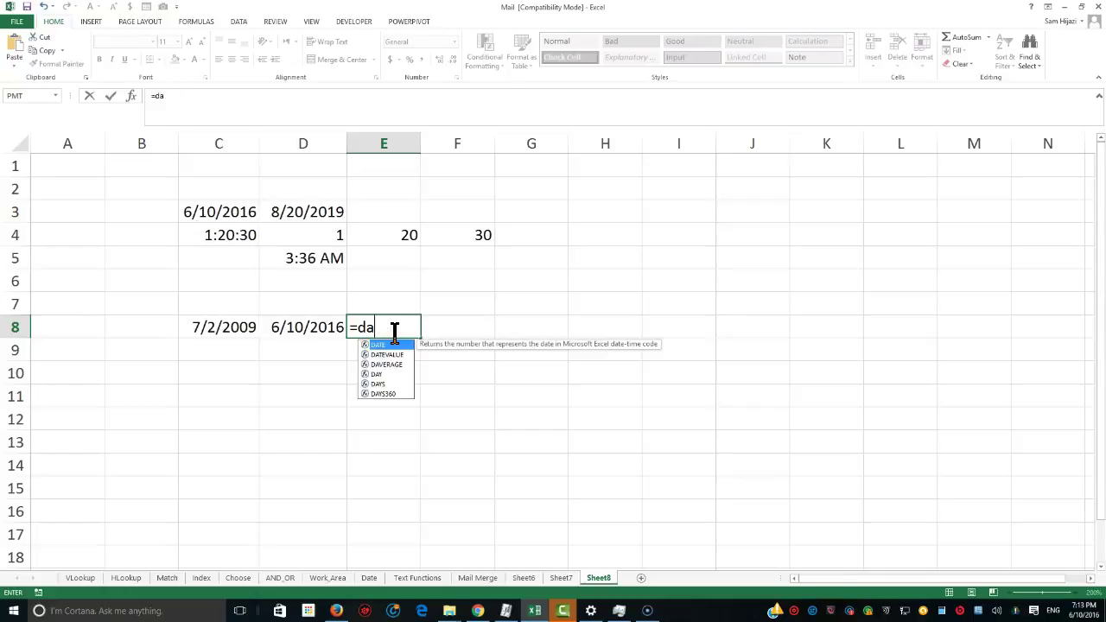
{"action": "type", "text": "datedif"}
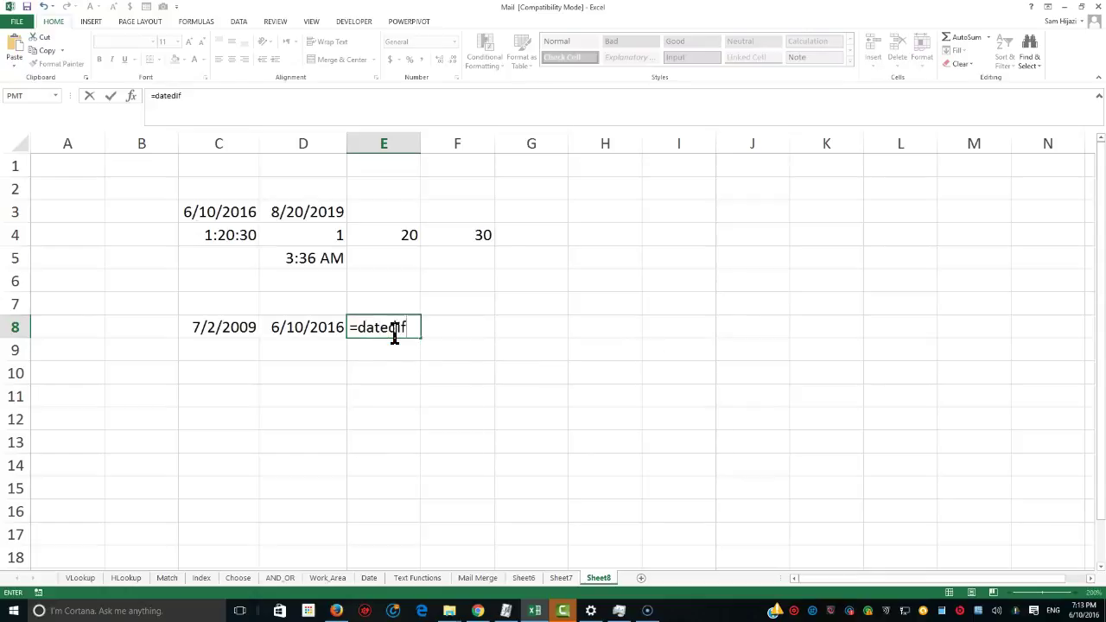
{"action": "type", "text": "("}
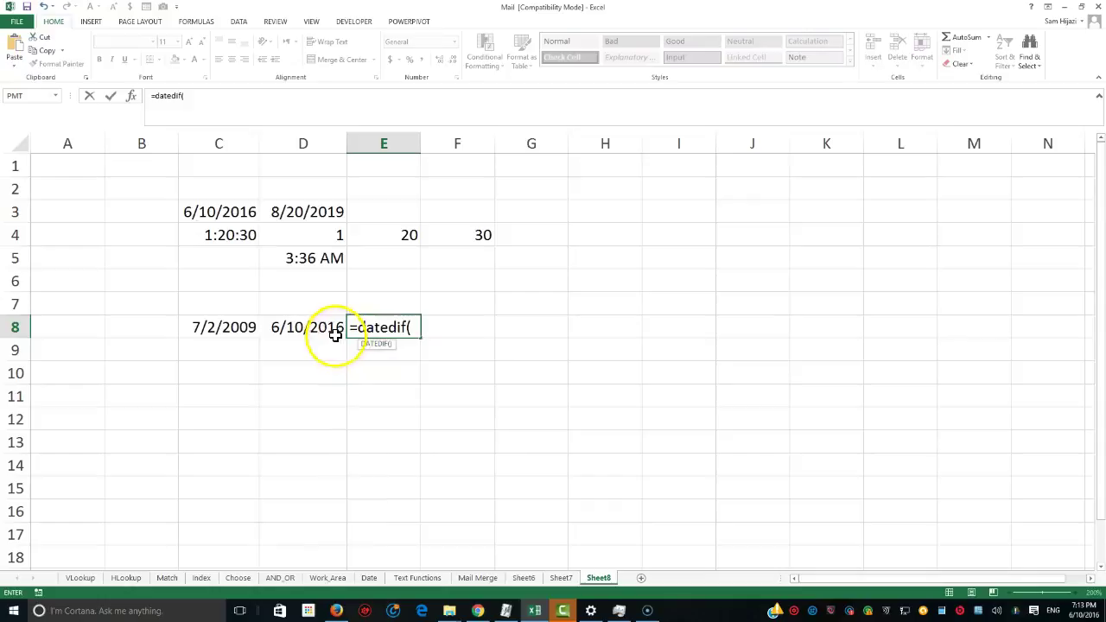
{"action": "left_click", "coordinate": [228, 326]}
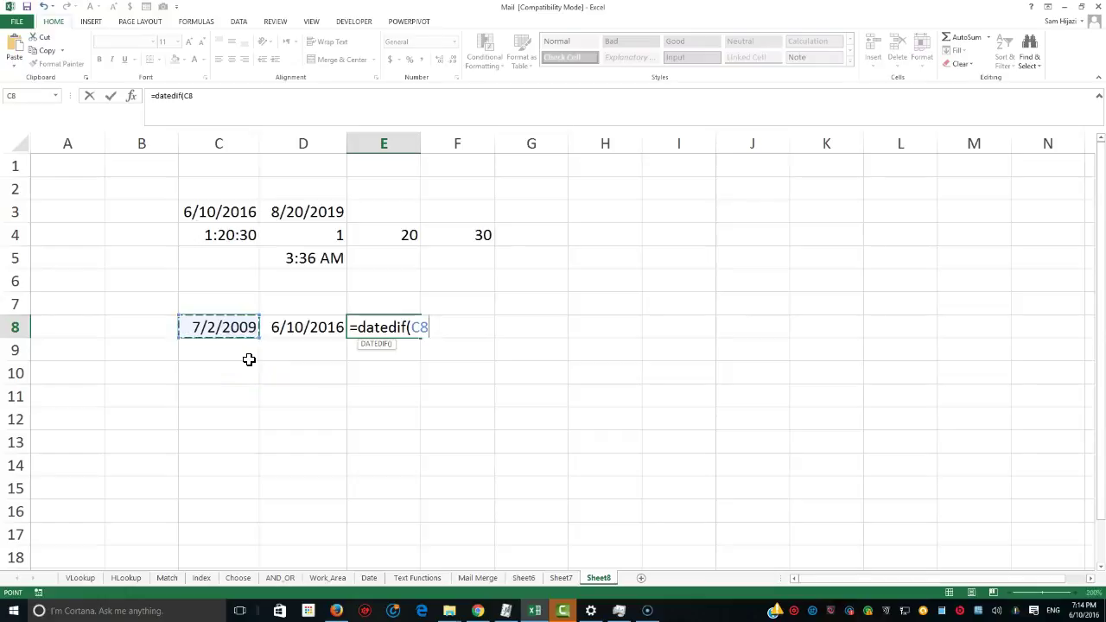
{"action": "type", "text": ","}
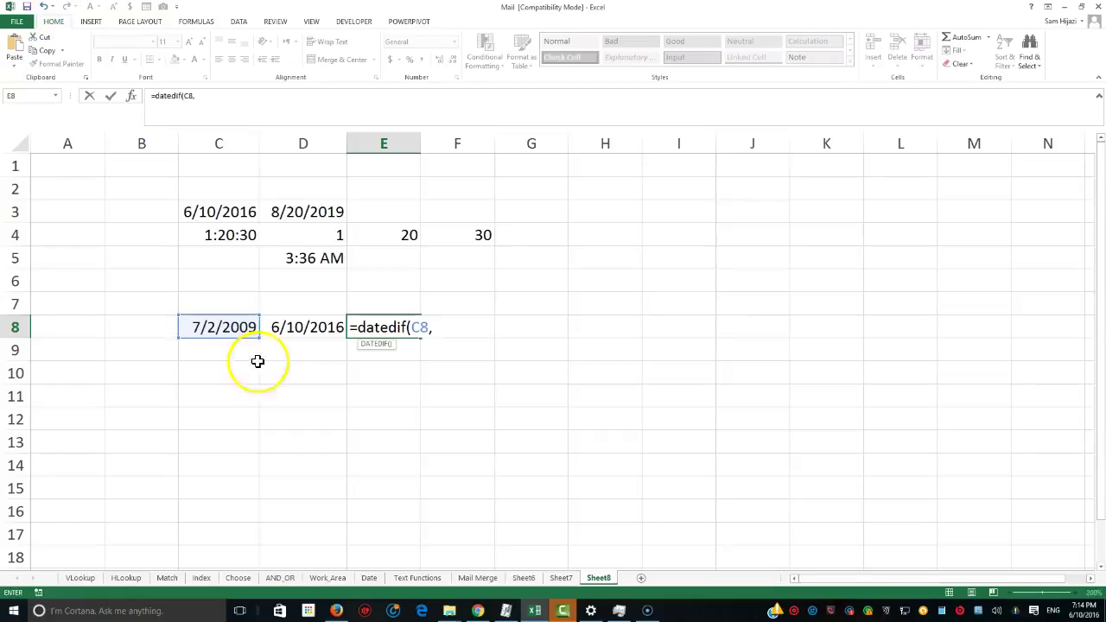
{"action": "left_click", "coordinate": [340, 327]}
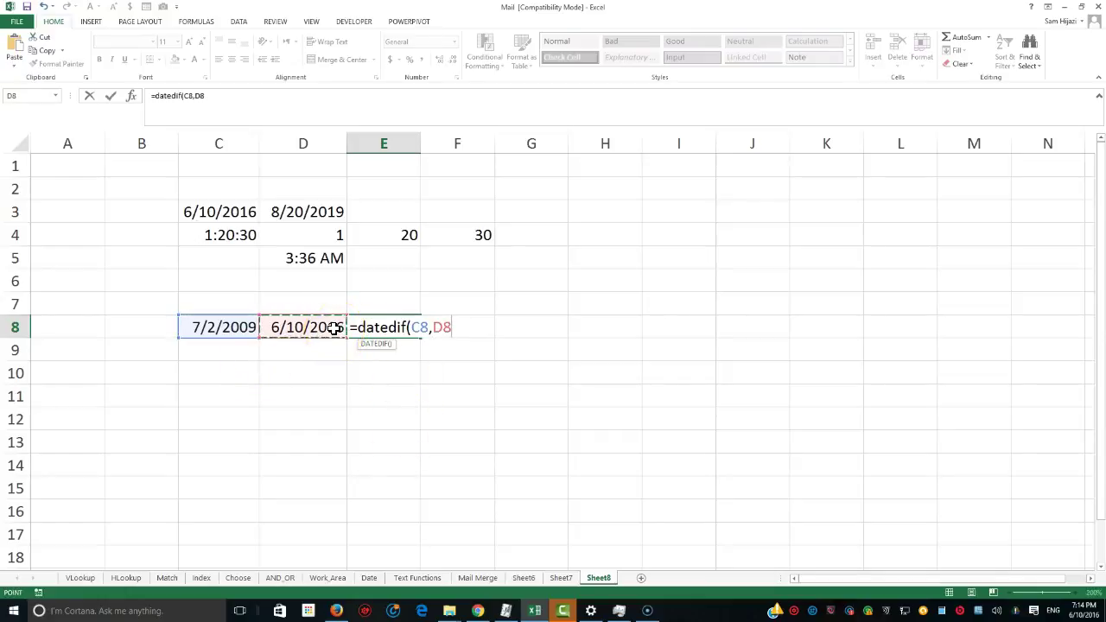
{"action": "type", "text": ",\"Y\")"}
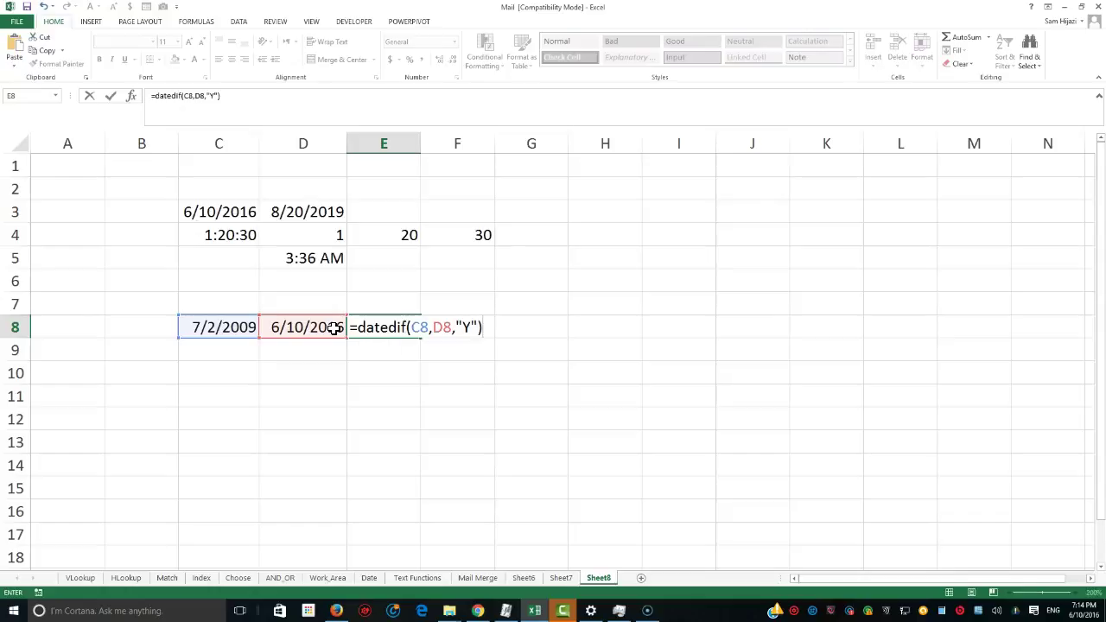
{"action": "key", "text": "Return"}
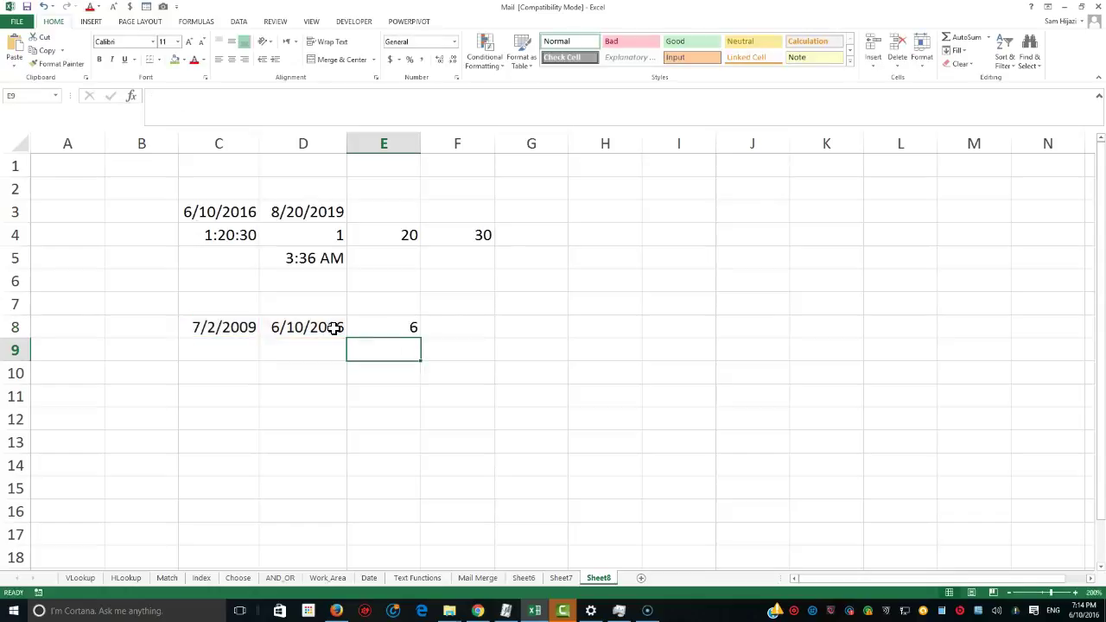
{"action": "left_click", "coordinate": [399, 328]}
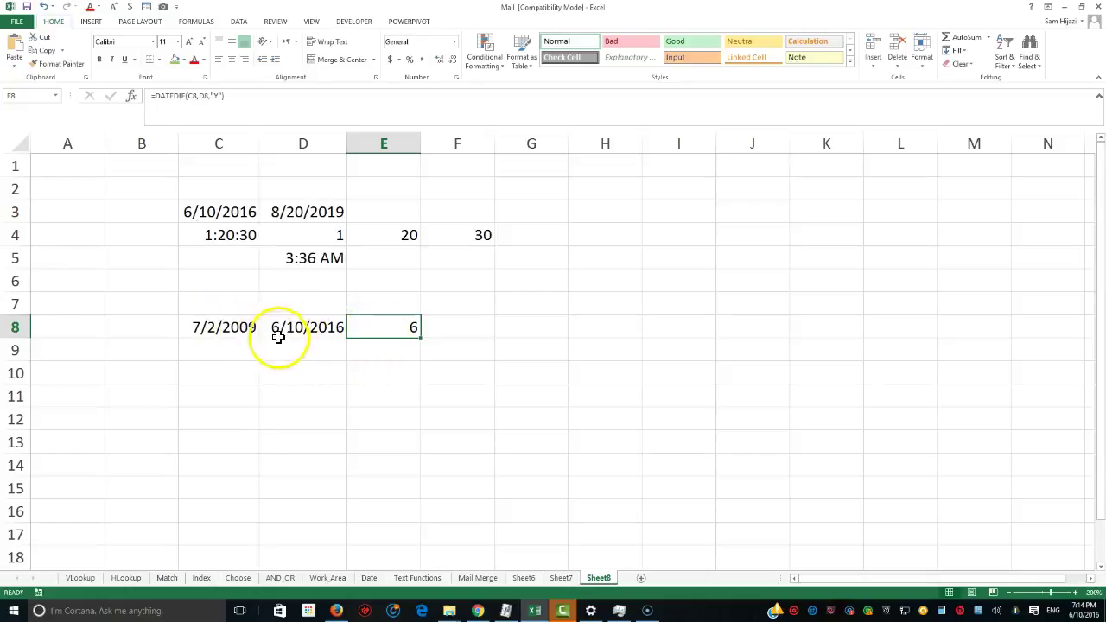
{"action": "left_click", "coordinate": [224, 324]}
{"action": "left_click", "coordinate": [292, 330]}
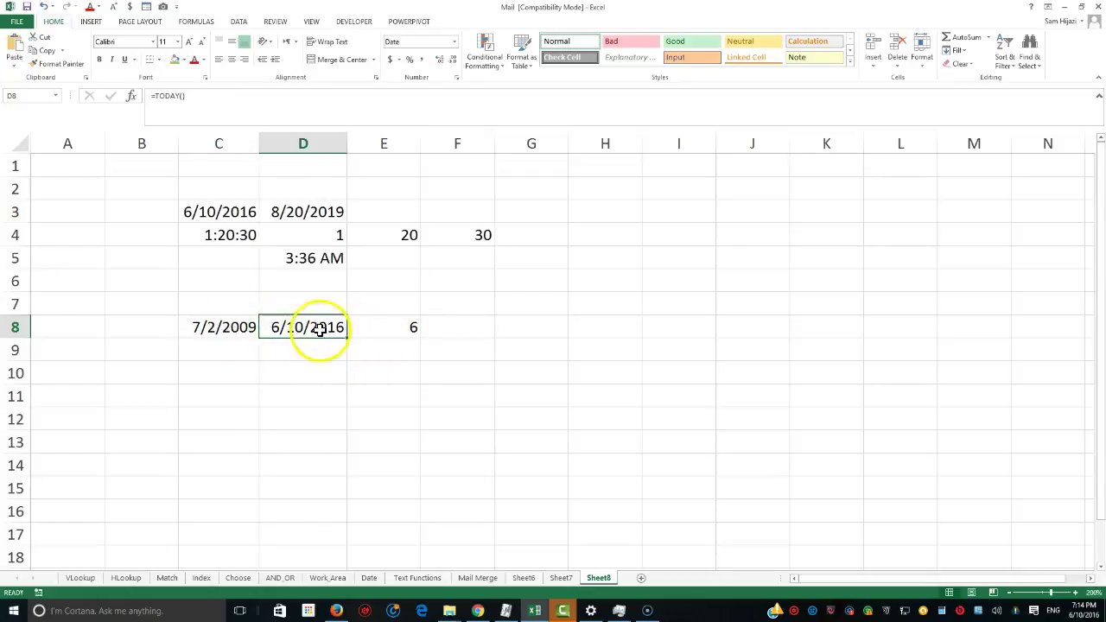
{"action": "left_click", "coordinate": [389, 332]}
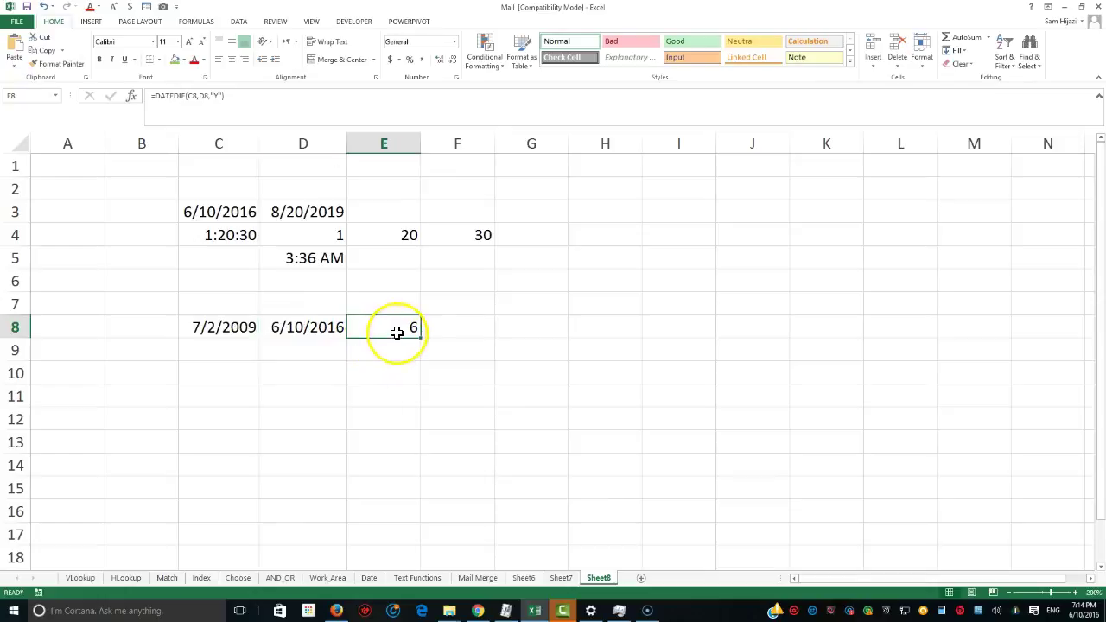
{"action": "left_click", "coordinate": [294, 330]}
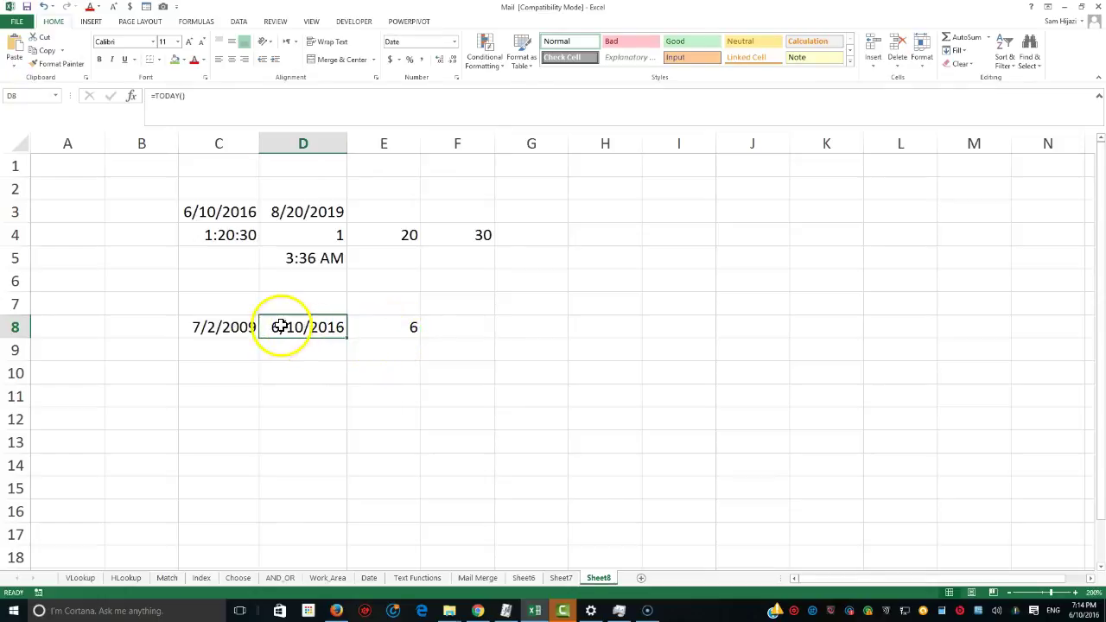
{"action": "double_click", "coordinate": [278, 326]}
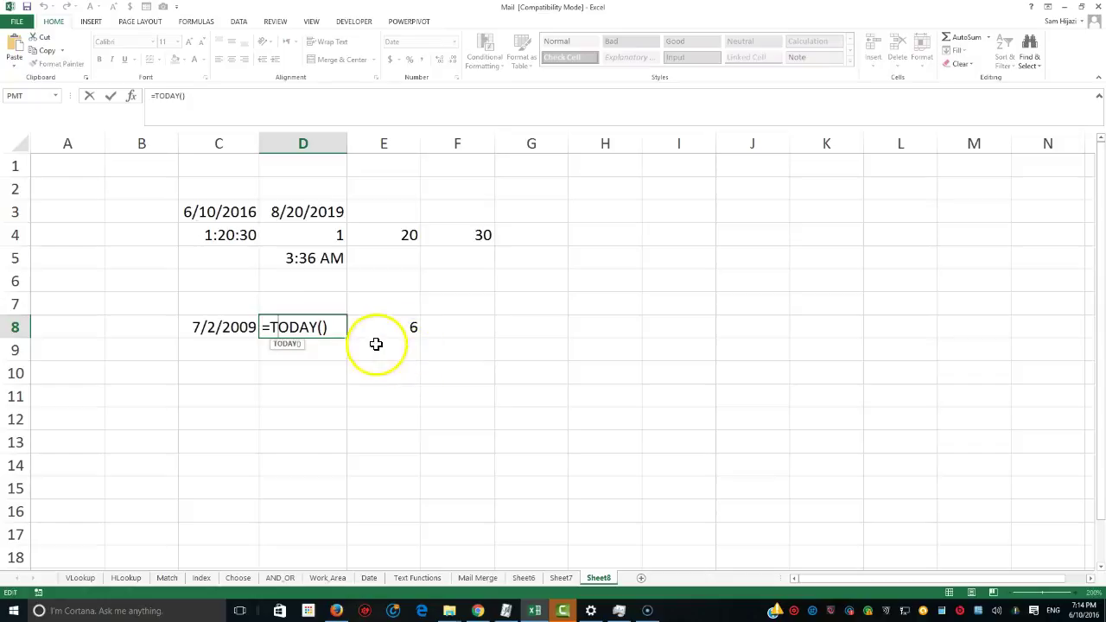
{"action": "key", "text": "Return"}
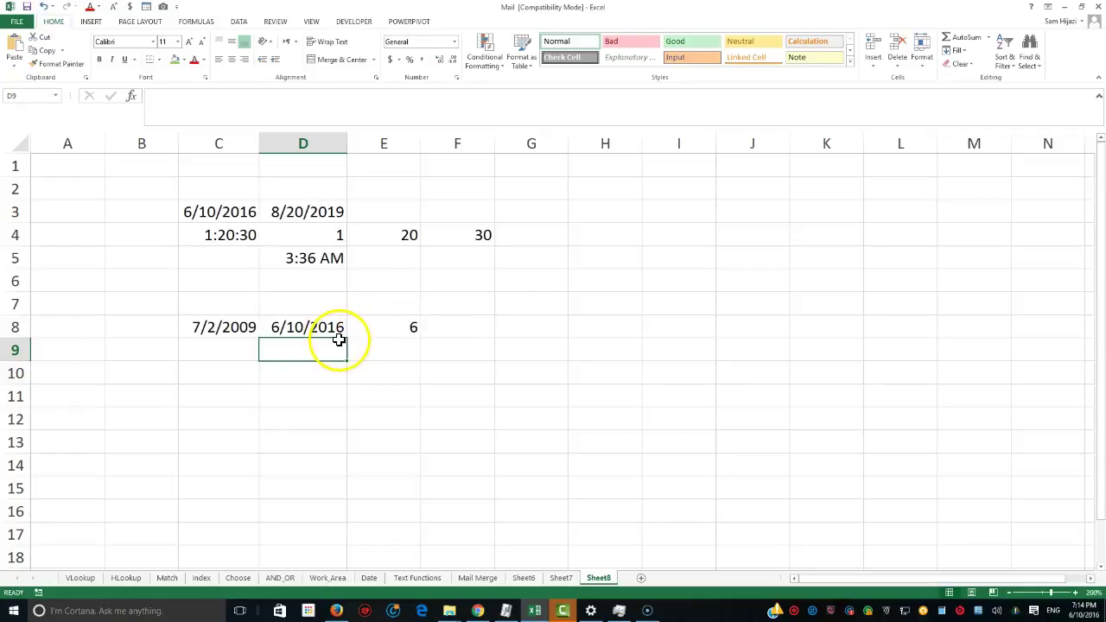
{"action": "left_click", "coordinate": [382, 334]}
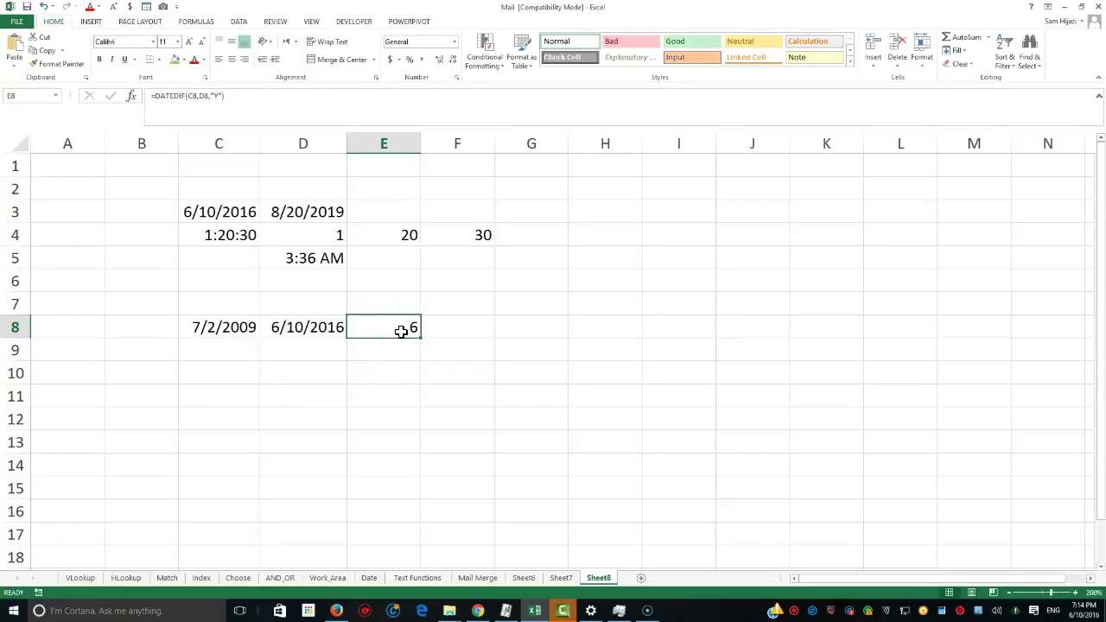
{"action": "left_click", "coordinate": [409, 330]}
{"action": "left_click", "coordinate": [401, 335]}
{"action": "left_click", "coordinate": [235, 328]}
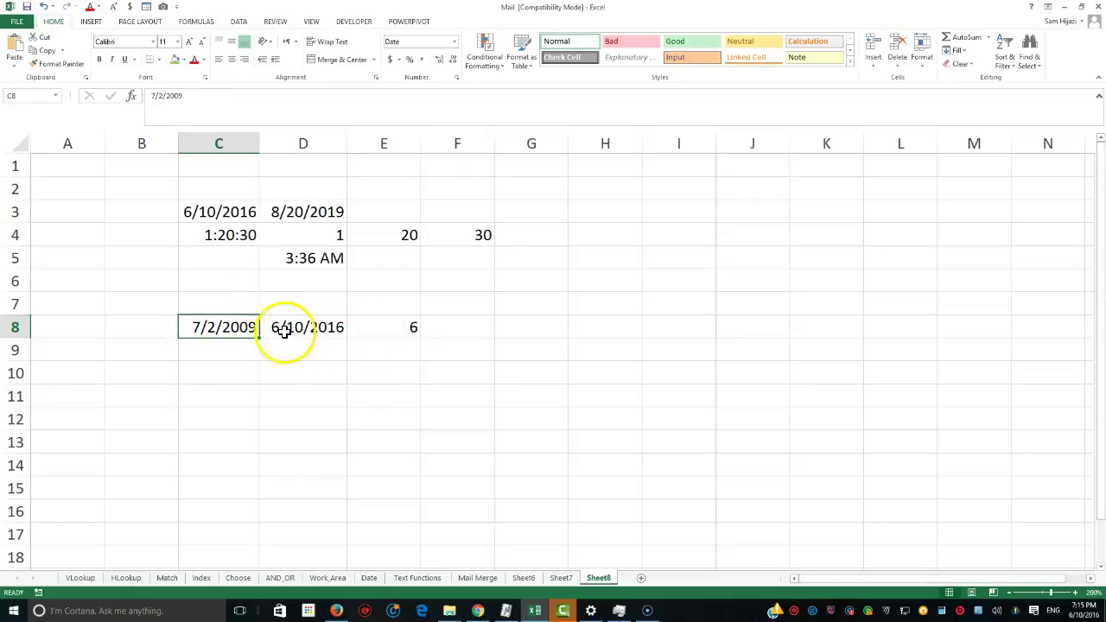
{"action": "left_click", "coordinate": [303, 329]}
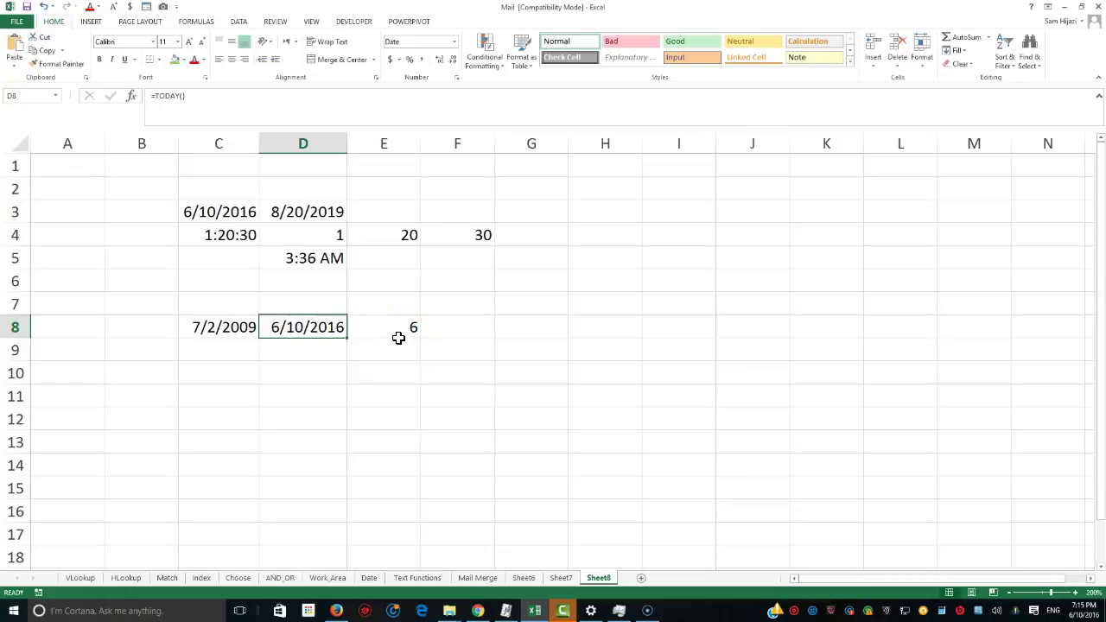
Enter =Year(D8)-year(C8) in F8, returning 7.
{"action": "left_click", "coordinate": [457, 331]}
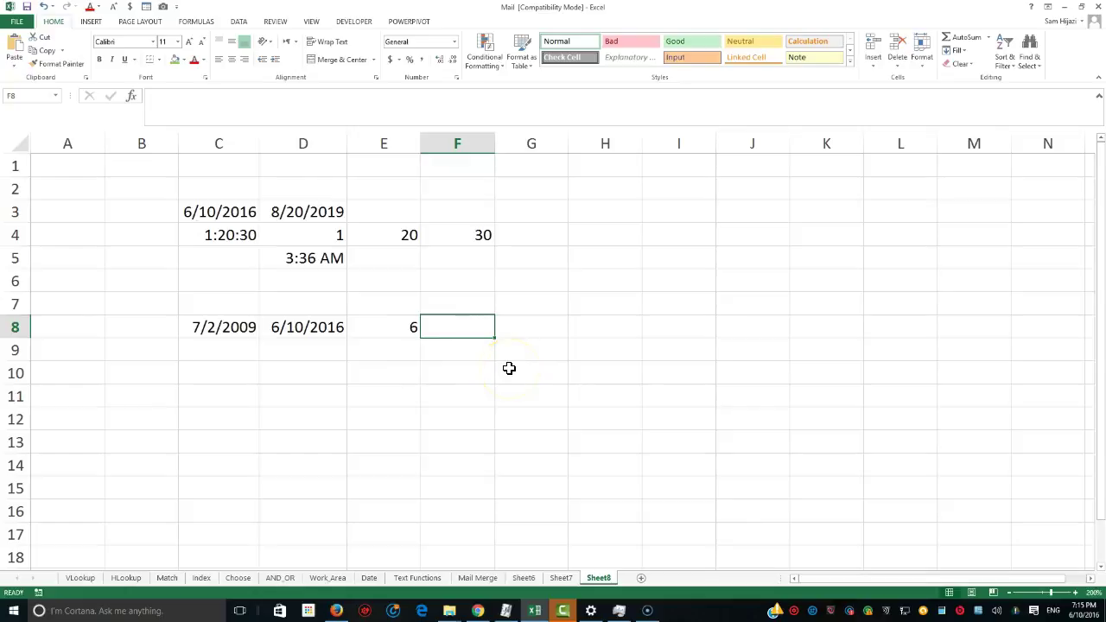
{"action": "type", "text": "="}
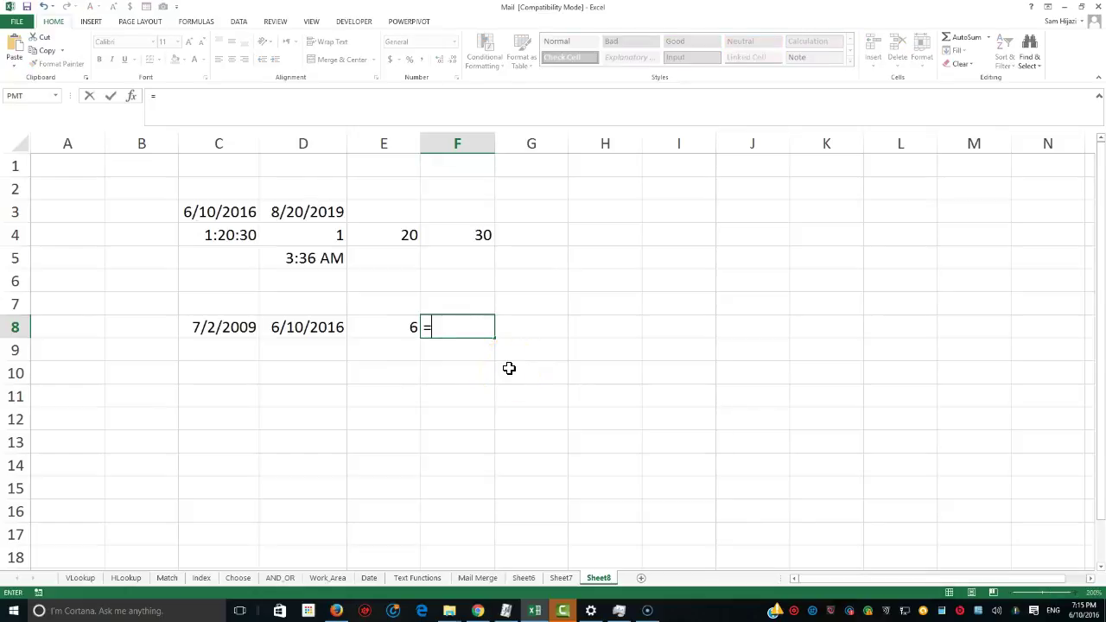
{"action": "type", "text": "Year("}
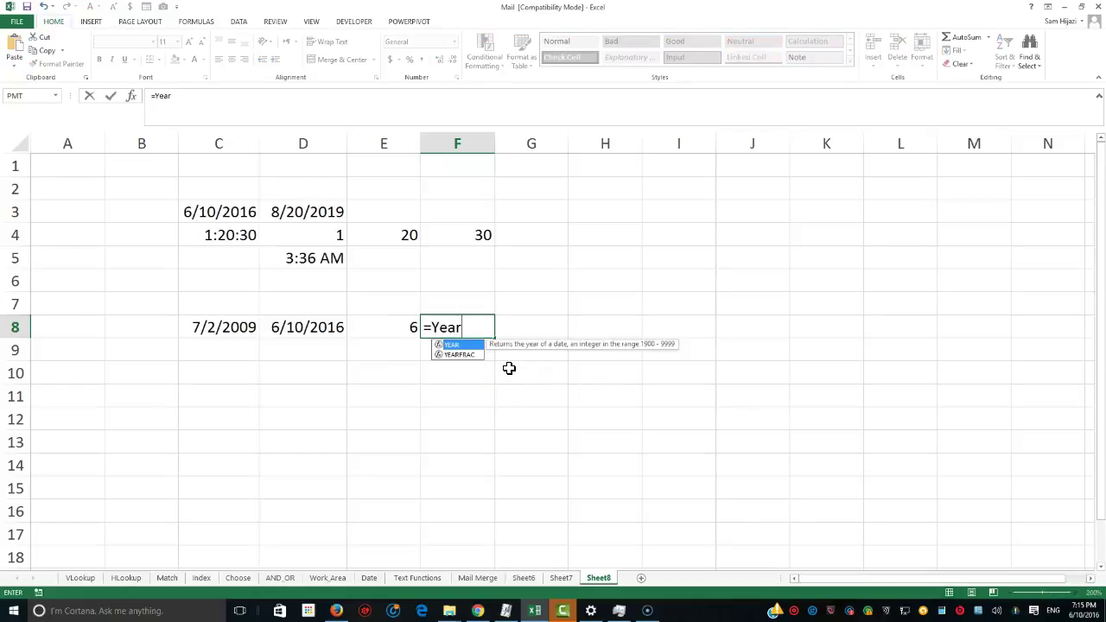
{"action": "left_click", "coordinate": [347, 331]}
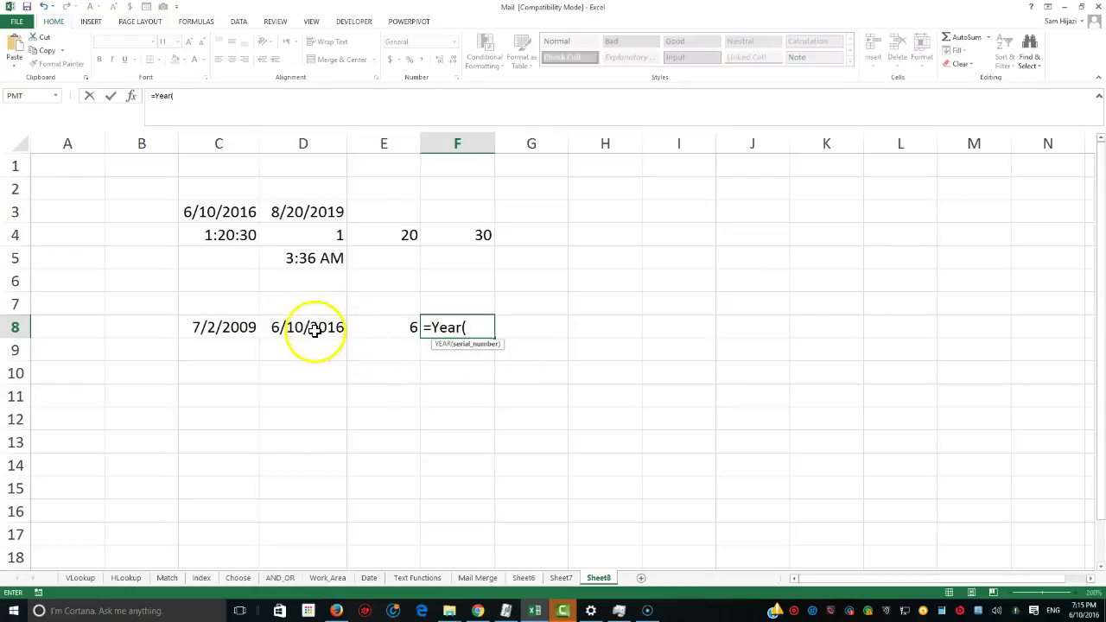
{"action": "left_click", "coordinate": [321, 336]}
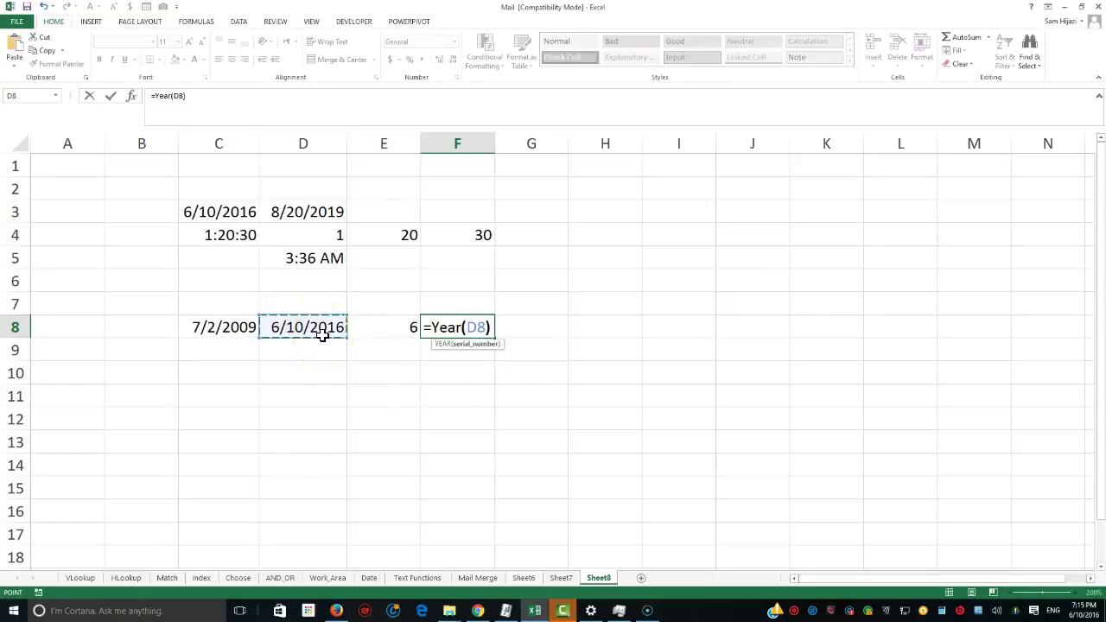
{"action": "type", "text": ")-"}
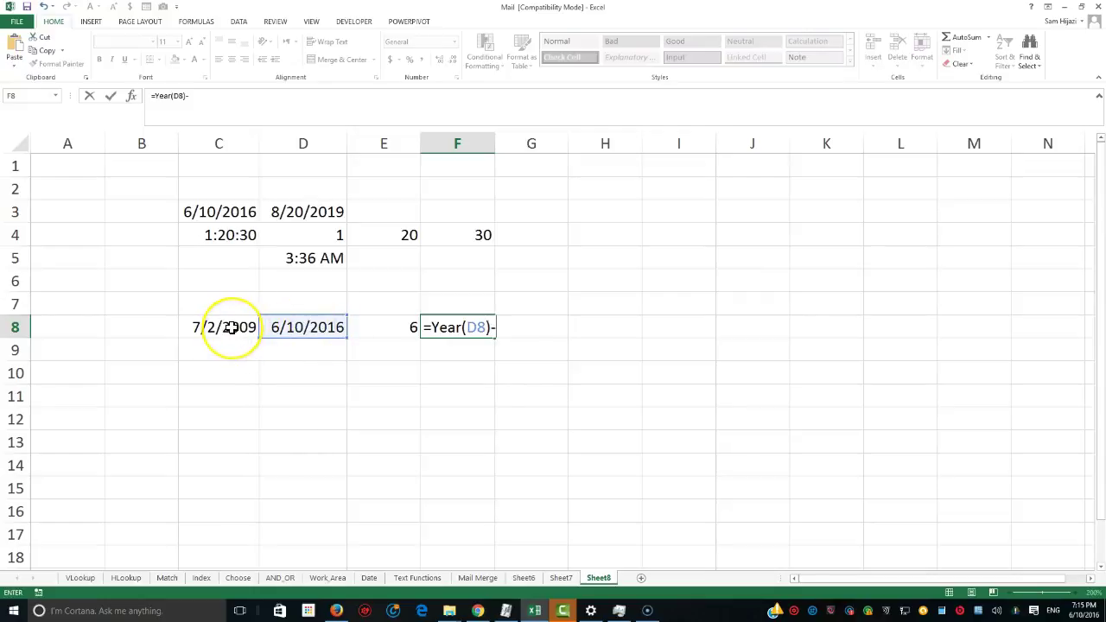
{"action": "type", "text": "year("}
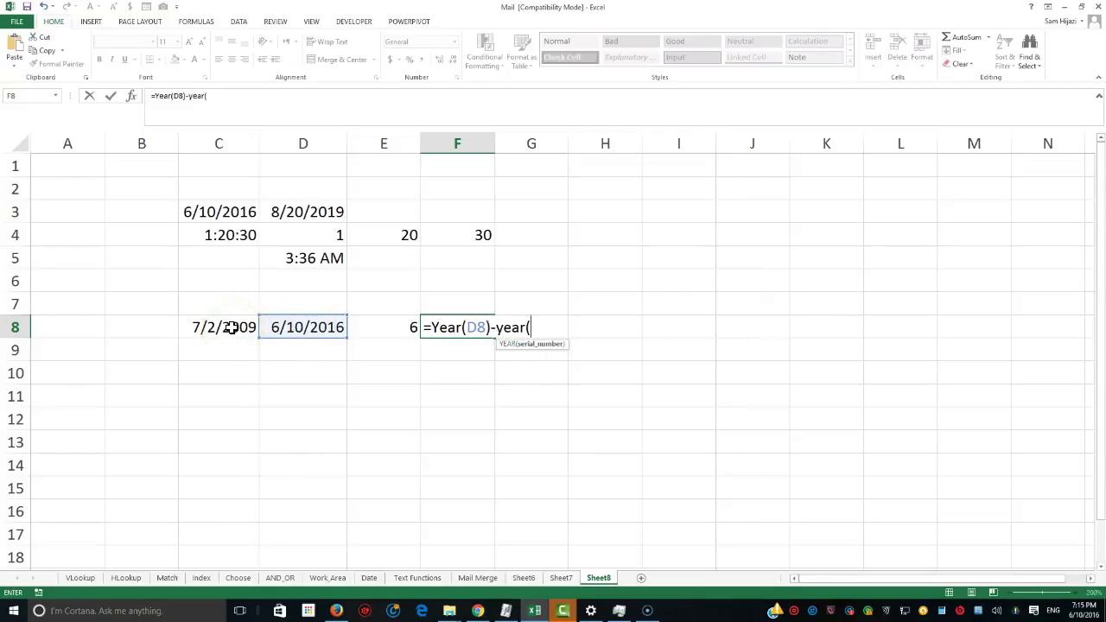
{"action": "left_click", "coordinate": [231, 328]}
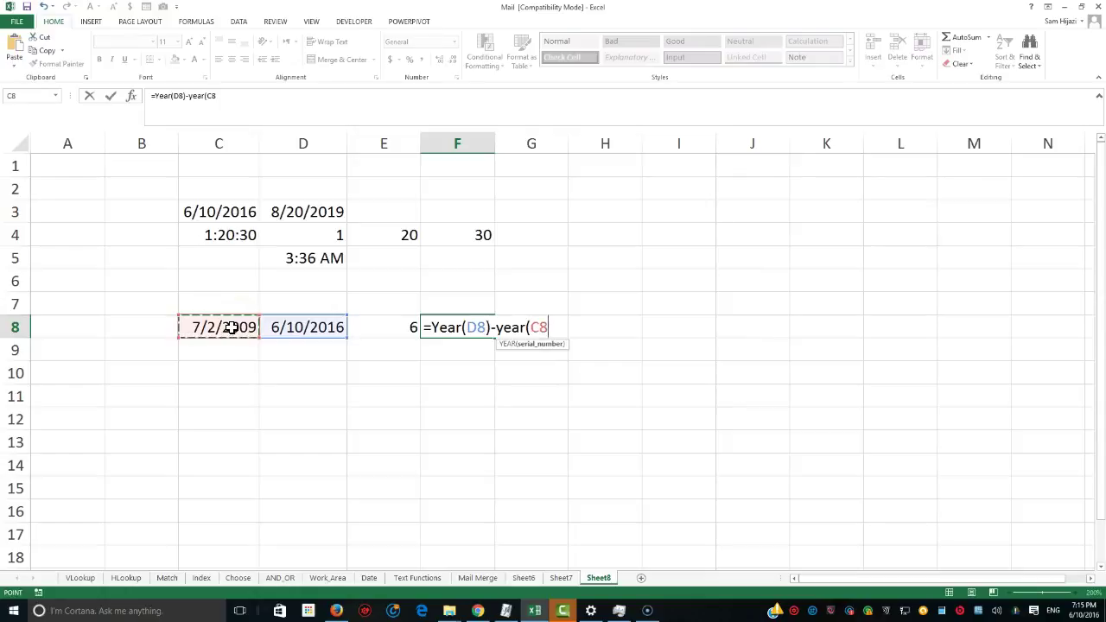
{"action": "type", "text": ")"}
{"action": "key", "text": "Return"}
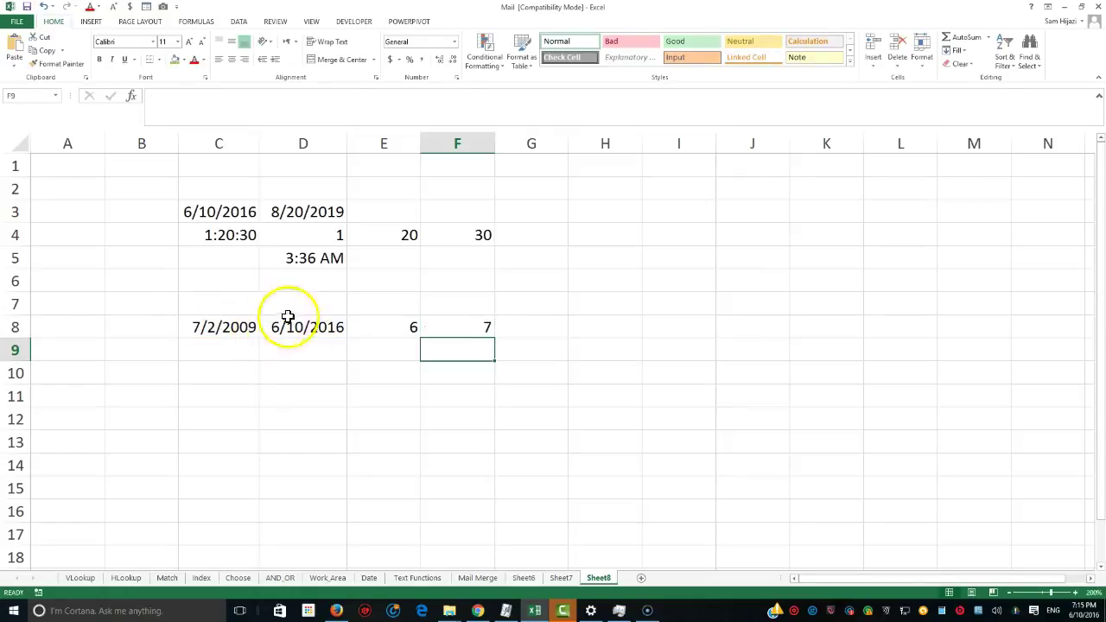
Review F8's YEAR subtraction formula in edit mode, leaving it unchanged.
{"action": "left_click", "coordinate": [454, 325]}
{"action": "double_click", "coordinate": [464, 333]}
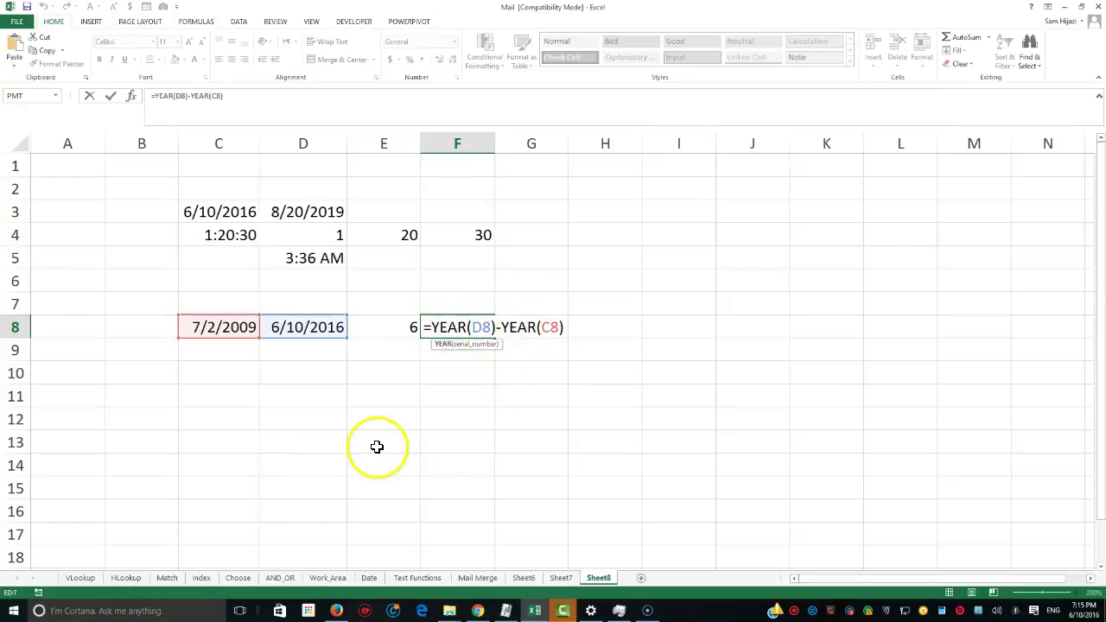
{"action": "key", "text": "Return"}
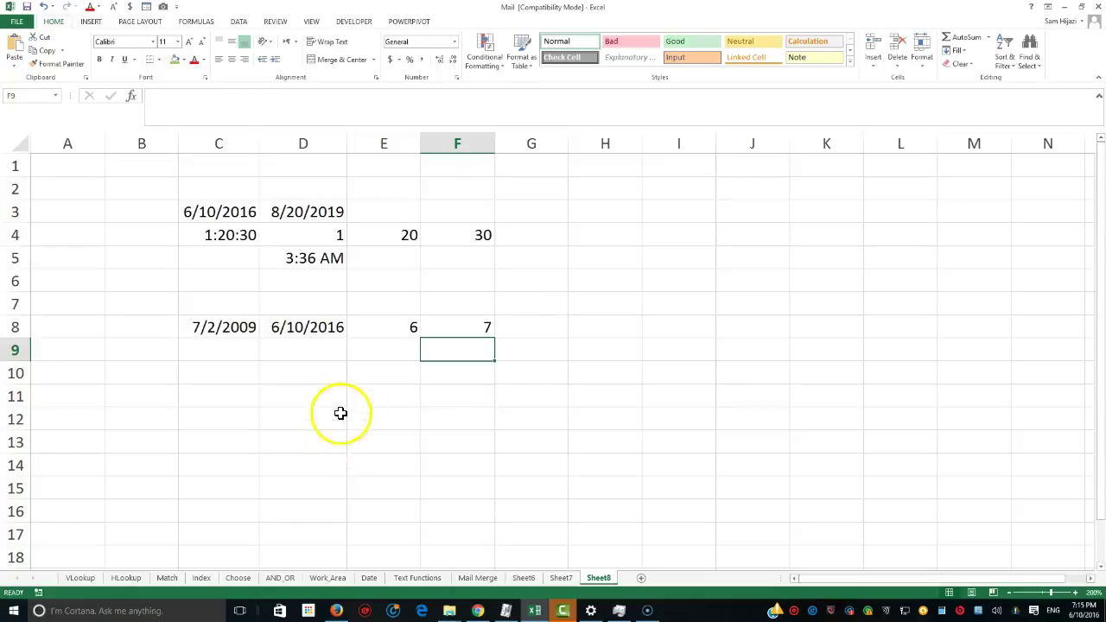
Open E8 in edit mode to inspect the C8, D8 and "Y" arguments of =DATEDIF.
{"action": "left_click", "coordinate": [390, 329]}
{"action": "double_click", "coordinate": [391, 330]}
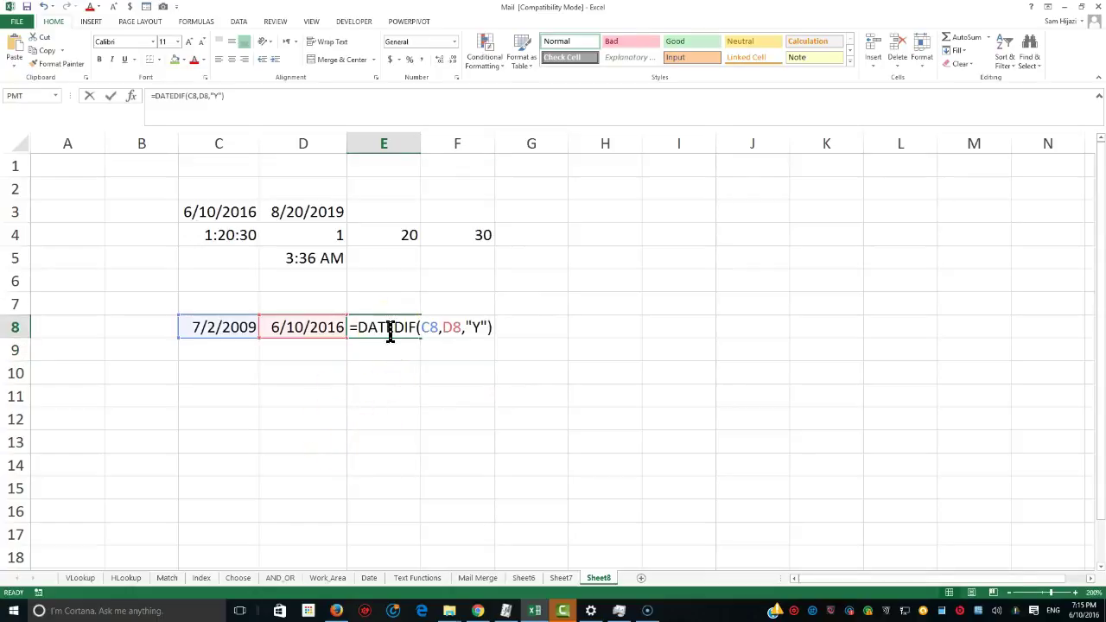
{"action": "left_click", "coordinate": [412, 336]}
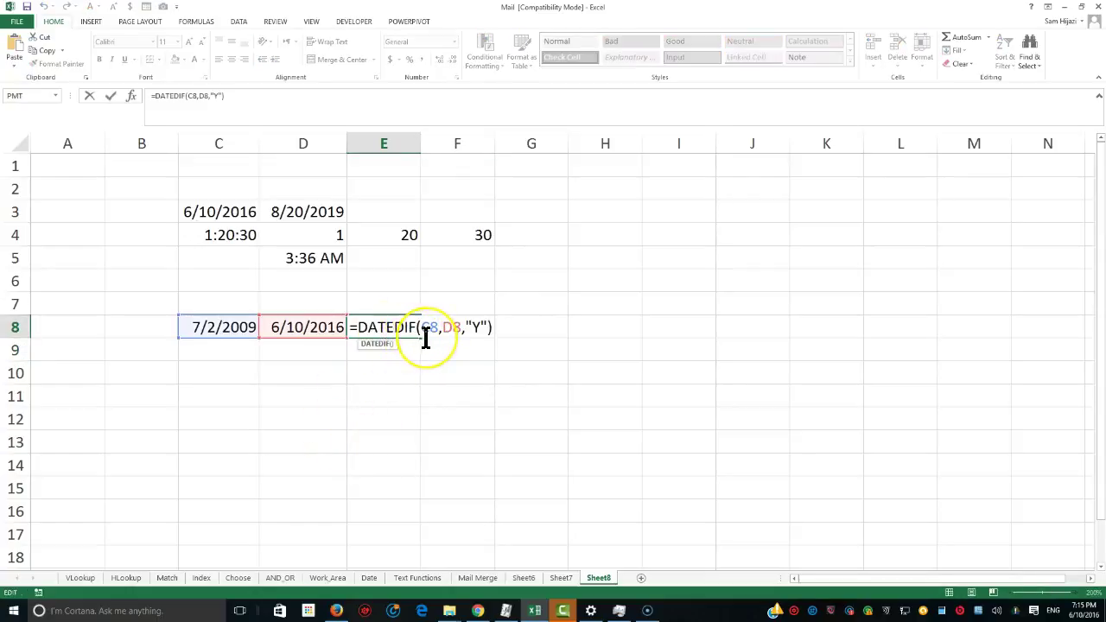